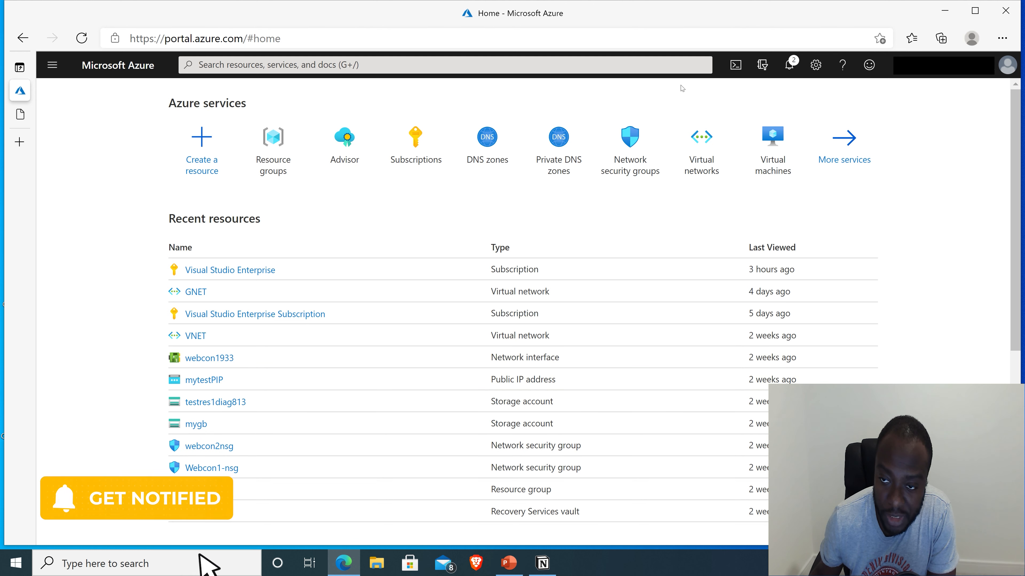
Start a Cloud Shell session beneath the portal home page with PowerShell as the shell type
{"action": "left_click", "coordinate": [736, 67]}
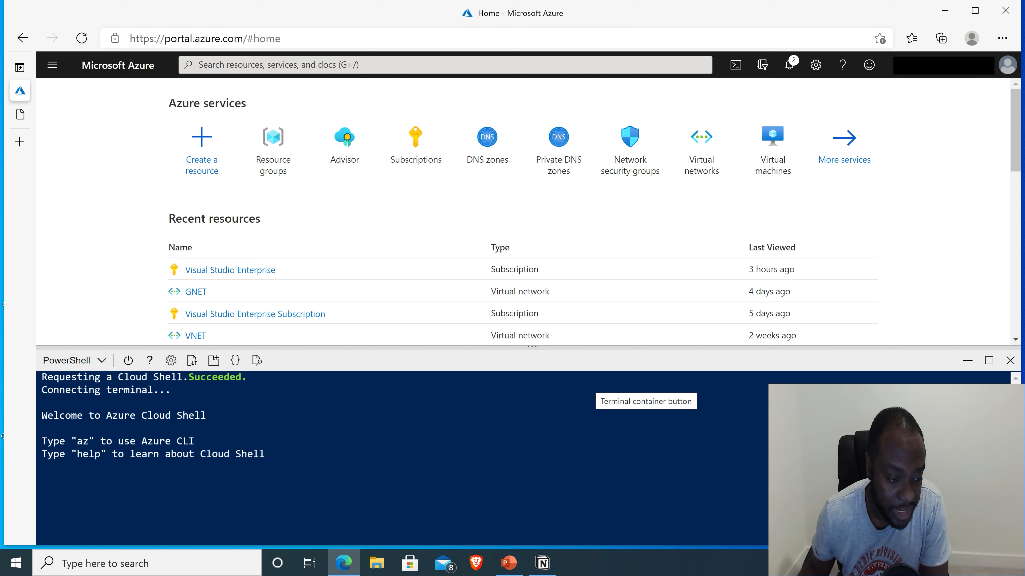
{"action": "left_click", "coordinate": [104, 363]}
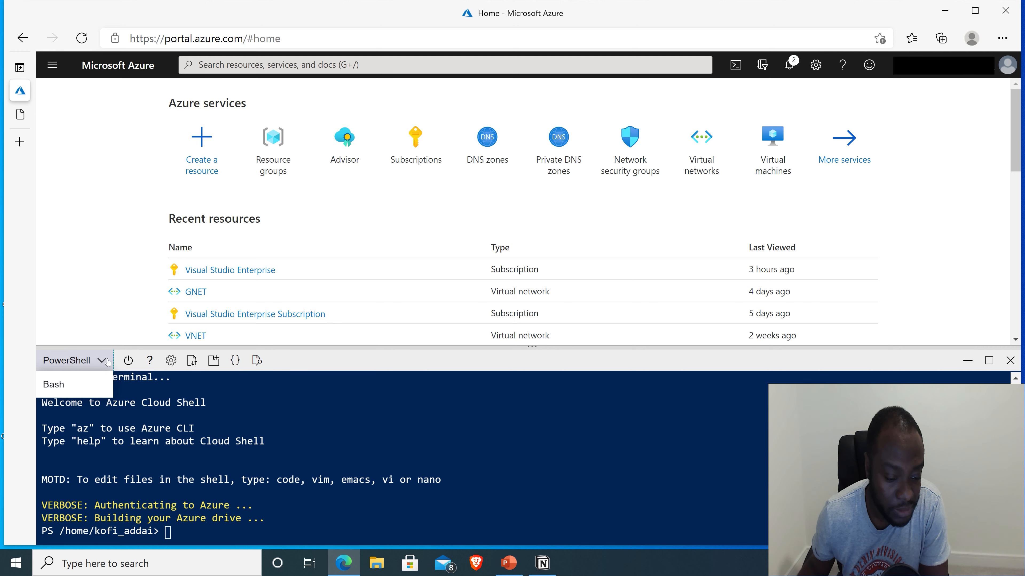
{"action": "left_click", "coordinate": [105, 360]}
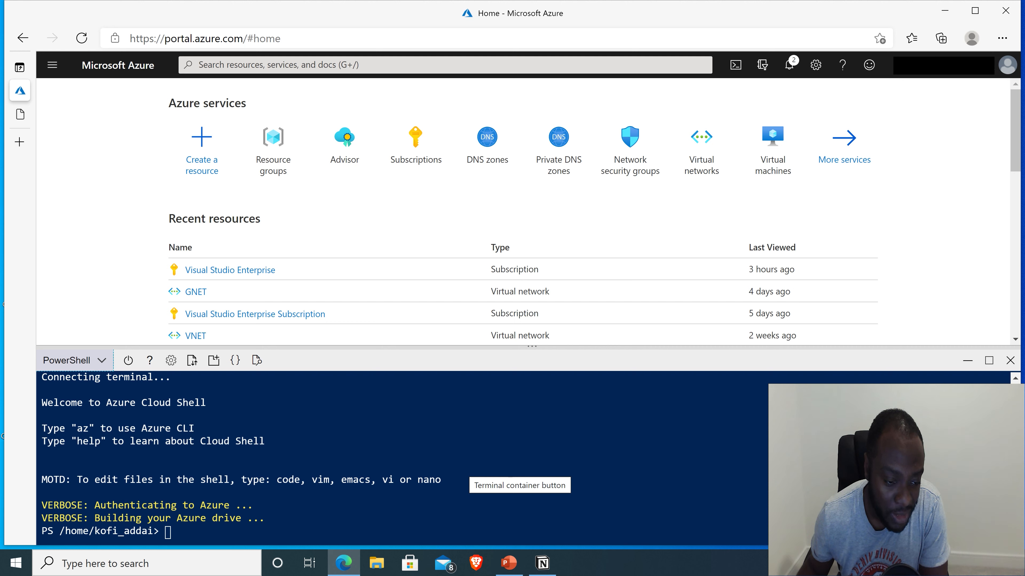
{"action": "left_click", "coordinate": [192, 361]}
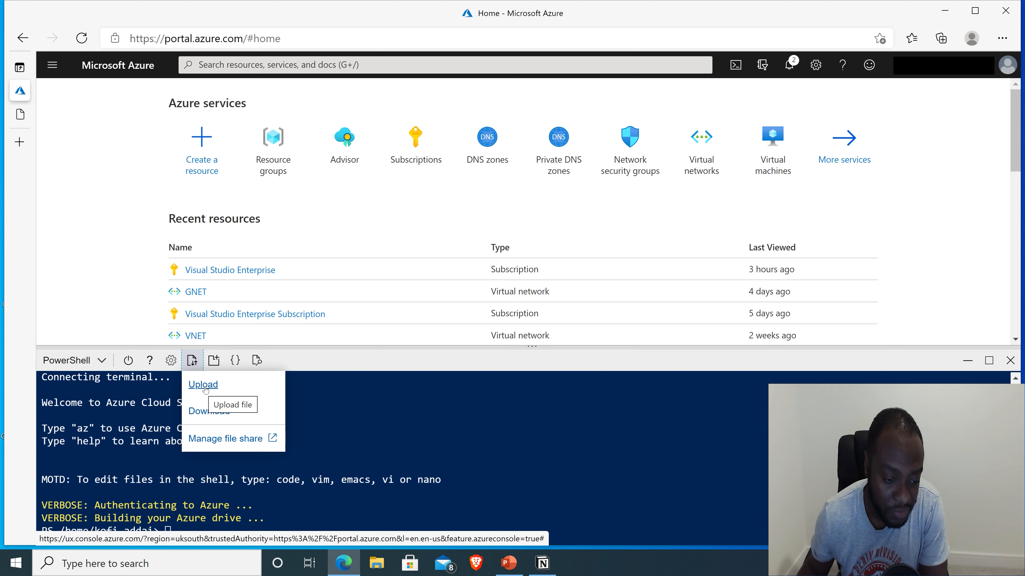
Upload az104-05-vnetvm-loop-parameters from Allfiles\Labs\05 to Cloud Shell
{"action": "left_click", "coordinate": [203, 386]}
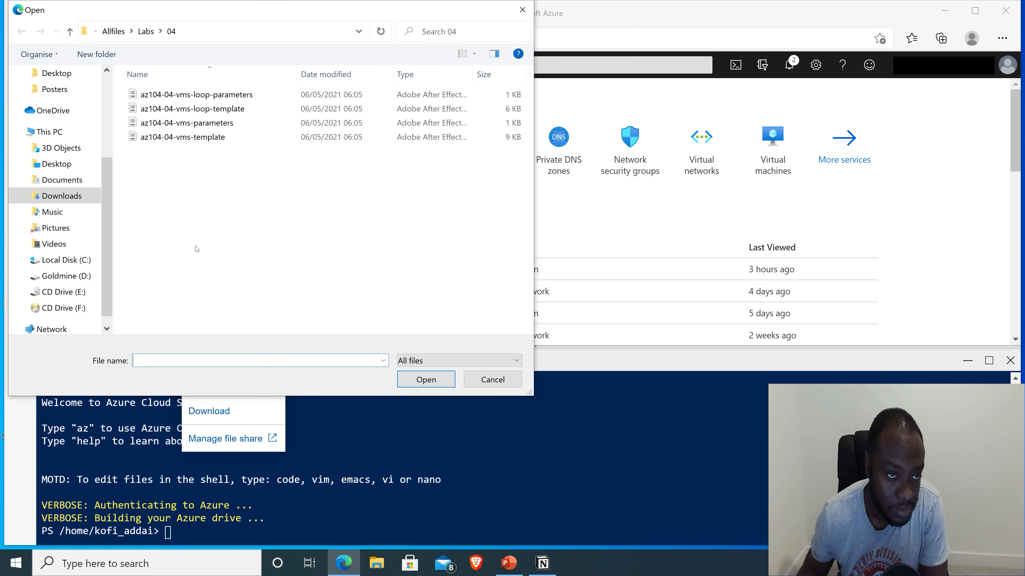
{"action": "left_click", "coordinate": [111, 31]}
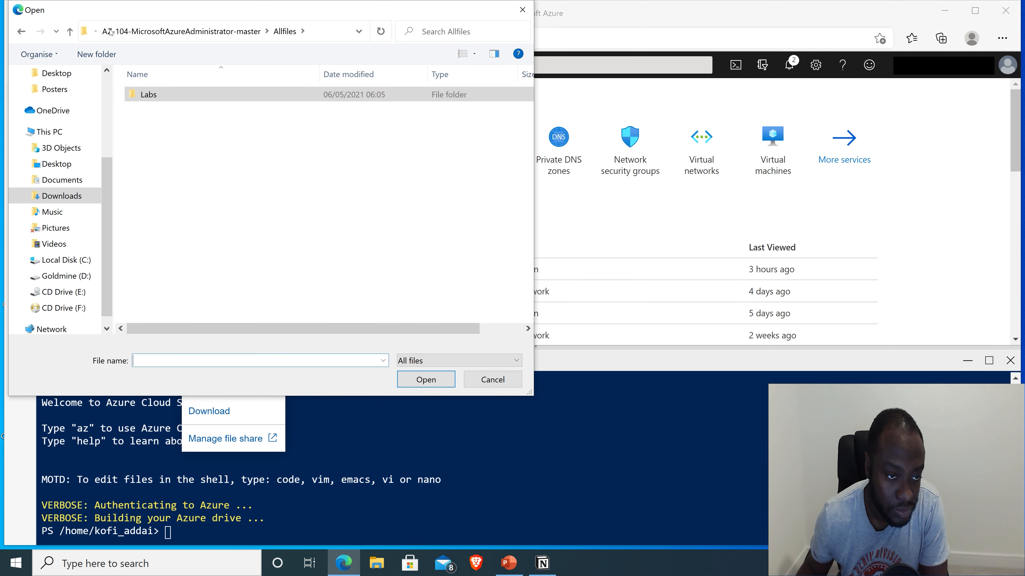
{"action": "double_click", "coordinate": [143, 95]}
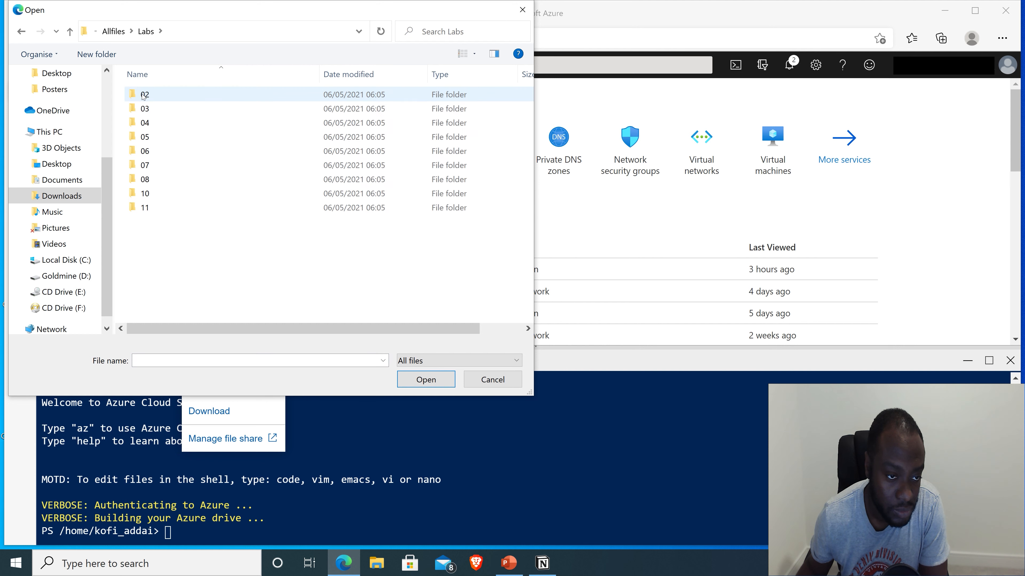
{"action": "double_click", "coordinate": [146, 137]}
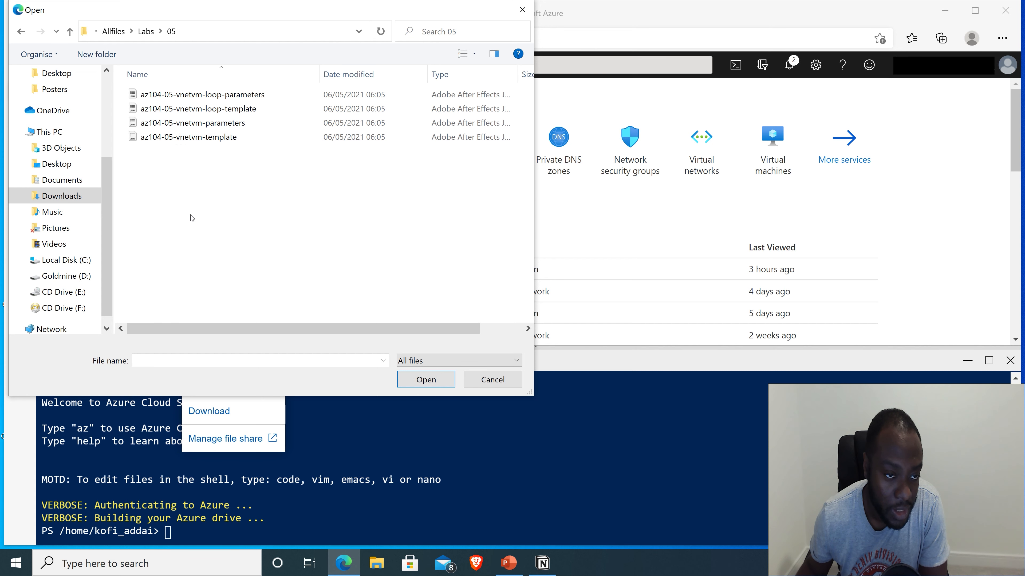
{"action": "left_click", "coordinate": [210, 96]}
{"action": "left_click", "coordinate": [426, 380]}
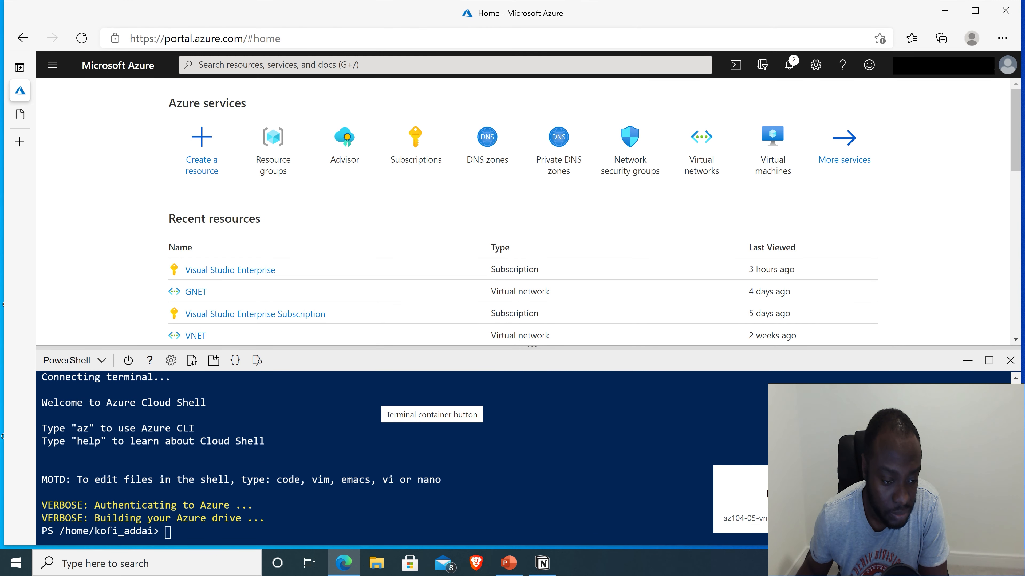
Upload the az104-05-vnetvm-loop-template file from the same folder
{"action": "left_click", "coordinate": [192, 360]}
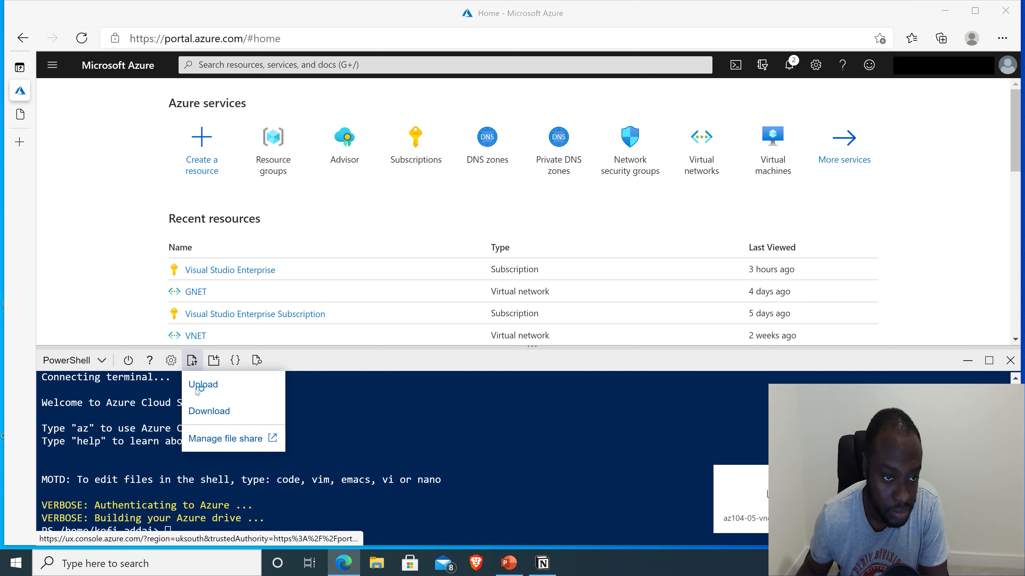
{"action": "left_click", "coordinate": [197, 389]}
{"action": "left_click", "coordinate": [218, 110]}
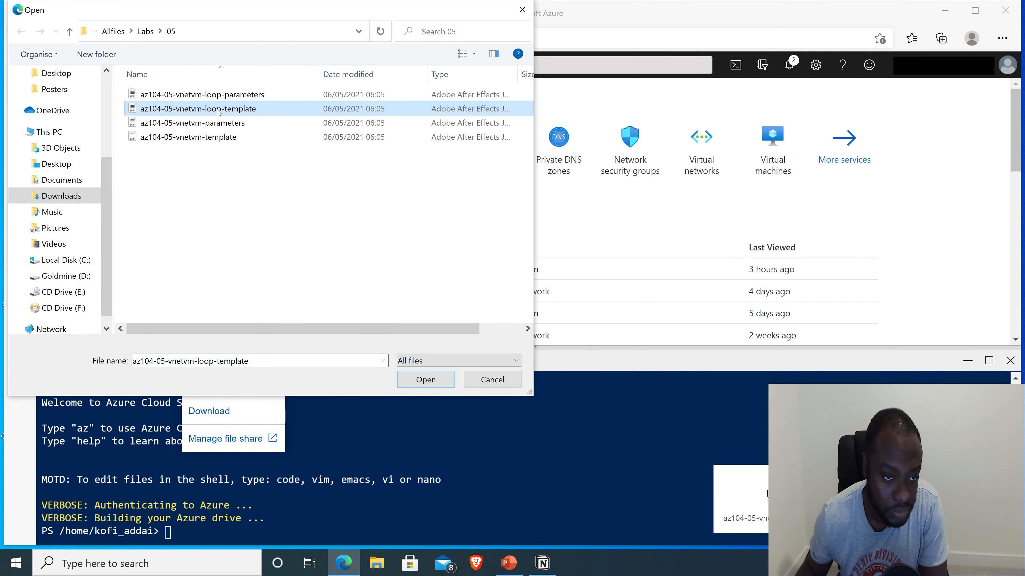
{"action": "left_click", "coordinate": [425, 379]}
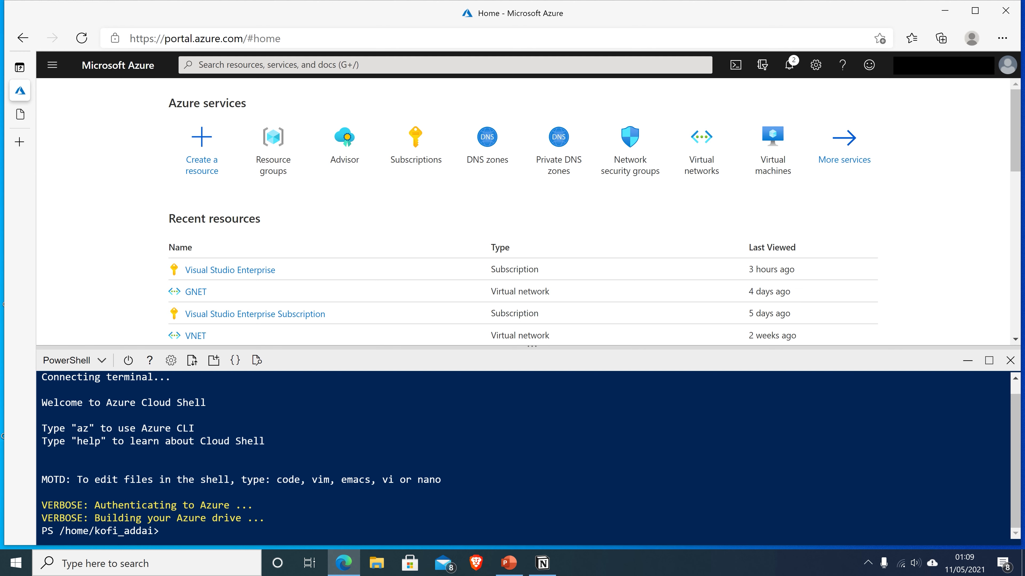
List the uploaded files with ls and set $location1 to 'eastus'
{"action": "type", "text": "ls"}
{"action": "key", "text": "Return"}
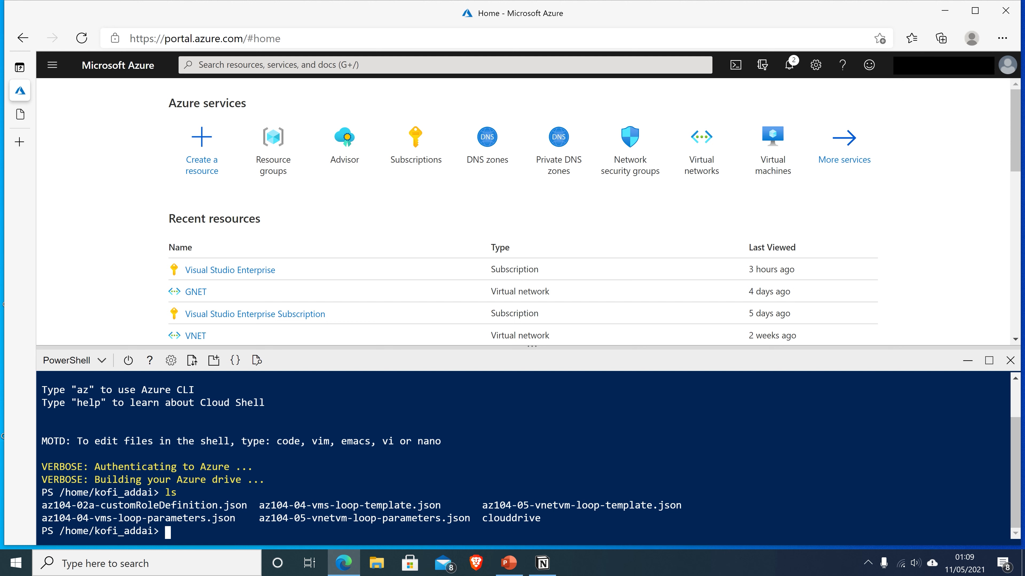
{"action": "type", "text": "$l"}
{"action": "type", "text": "atio"}
{"action": "key", "text": "BackSpace"}
{"action": "key", "text": "BackSpace"}
{"action": "key", "text": "BackSpace"}
{"action": "key", "text": "BackSpace"}
{"action": "type", "text": "ocation1 = 'EastUS"}
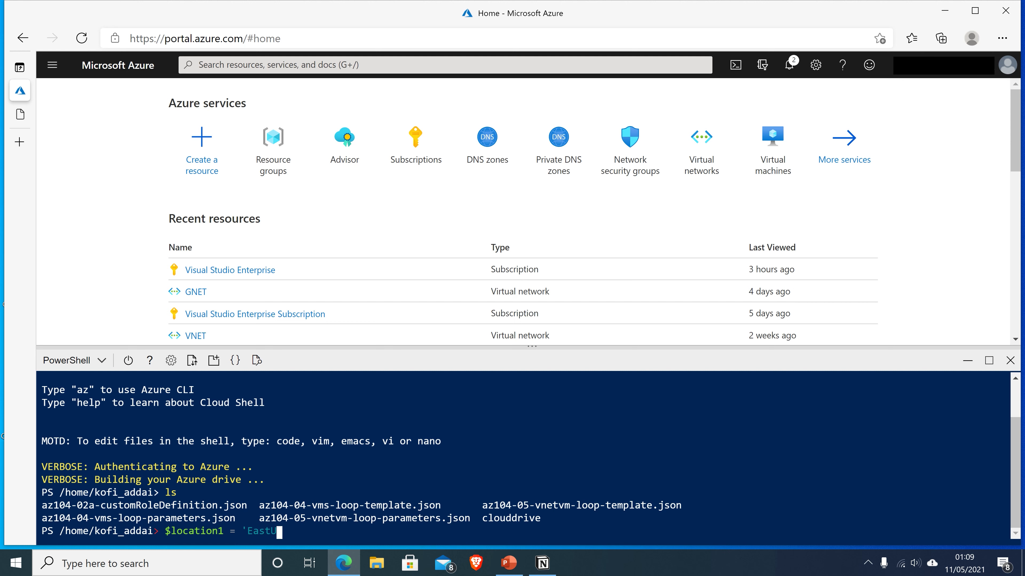
{"action": "key", "text": "BackSpace"}
{"action": "key", "text": "BackSpace"}
{"action": "key", "text": "BackSpace"}
{"action": "key", "text": "BackSpace"}
{"action": "key", "text": "BackSpace"}
{"action": "key", "text": "BackSpace"}
{"action": "type", "text": "eastus'"}
{"action": "key", "text": "Return"}
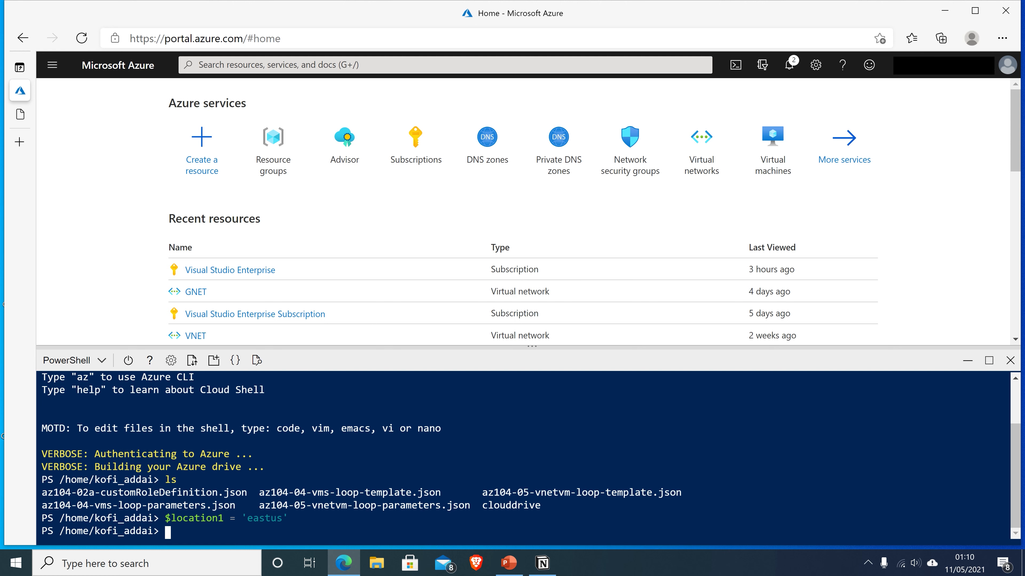
Set $location2 to 'westus' and enter $rgName = 'az104-05-rg1'
{"action": "type", "text": "$location2 = 'westus"}
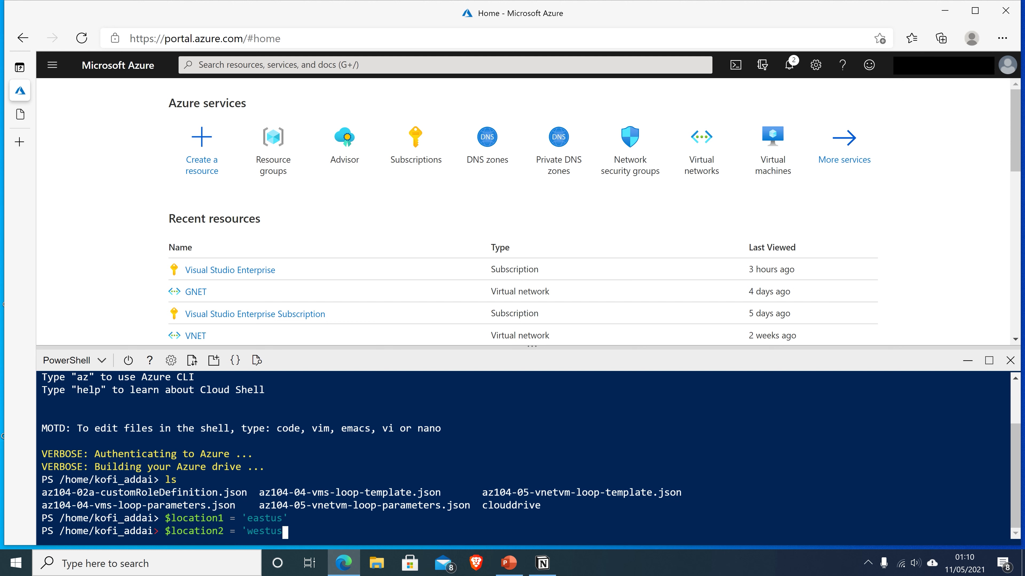
{"action": "type", "text": "'"}
{"action": "key", "text": "Return"}
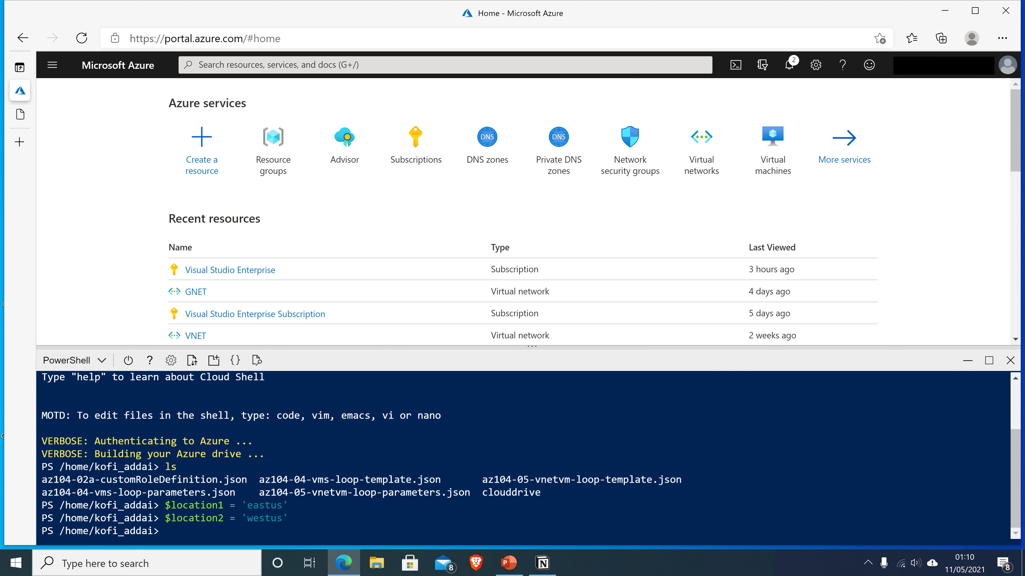
{"action": "type", "text": "$rgName ='az104-05-rg1'"}
Store $rgName 'az104-05-rg1' and create that resource group in $location1 (eastus) with New-AzResourceGroup
{"action": "key", "text": "Return"}
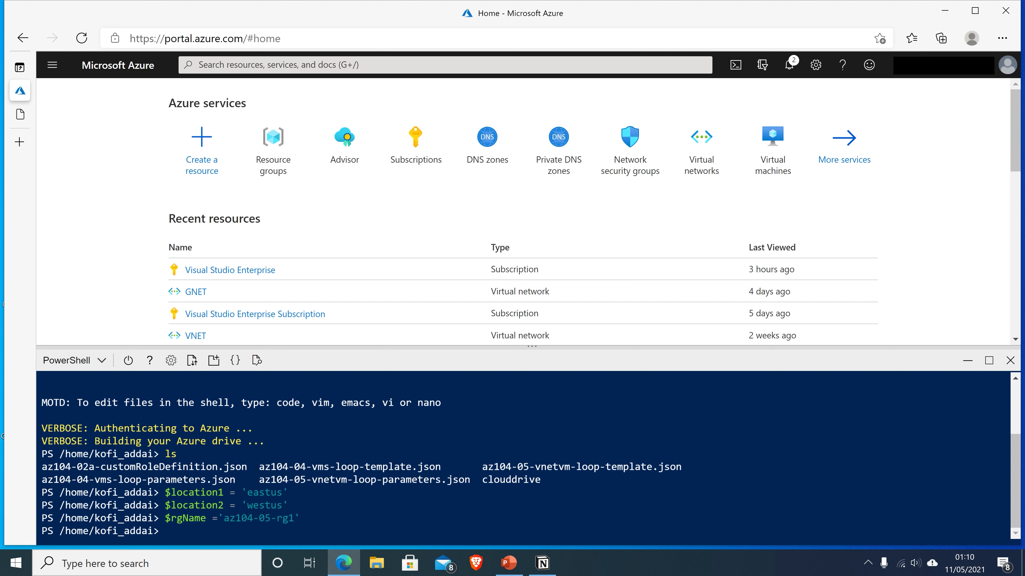
{"action": "type", "text": "New-AzResourceGr"}
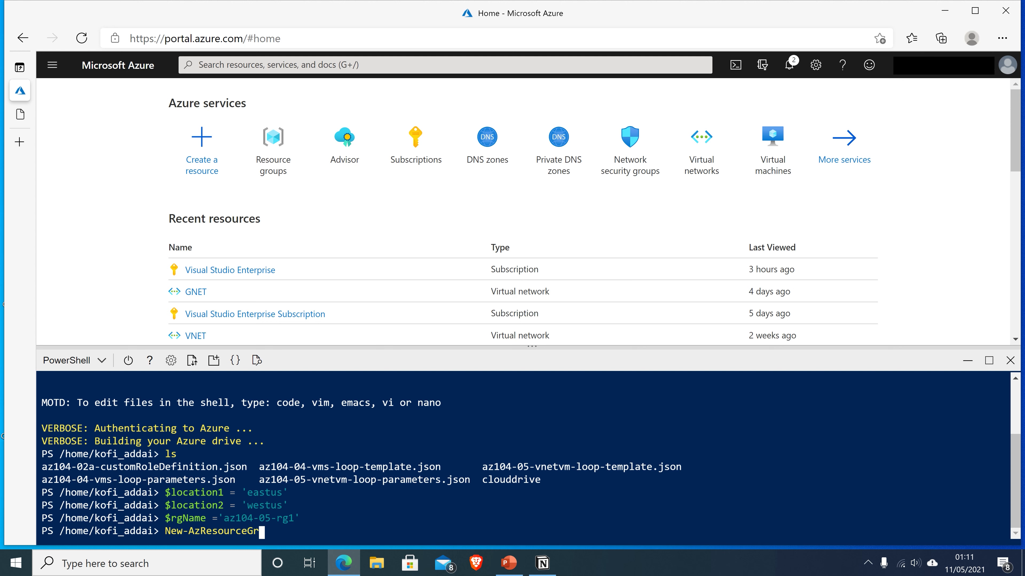
{"action": "type", "text": "oup -Name $rgNam"}
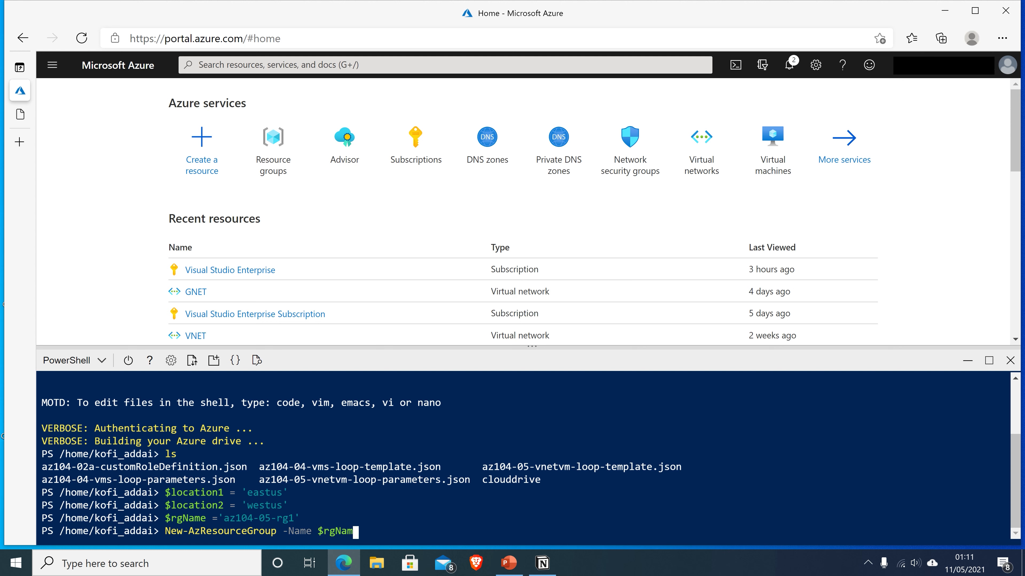
{"action": "type", "text": "e -Location $"}
{"action": "type", "text": "location"}
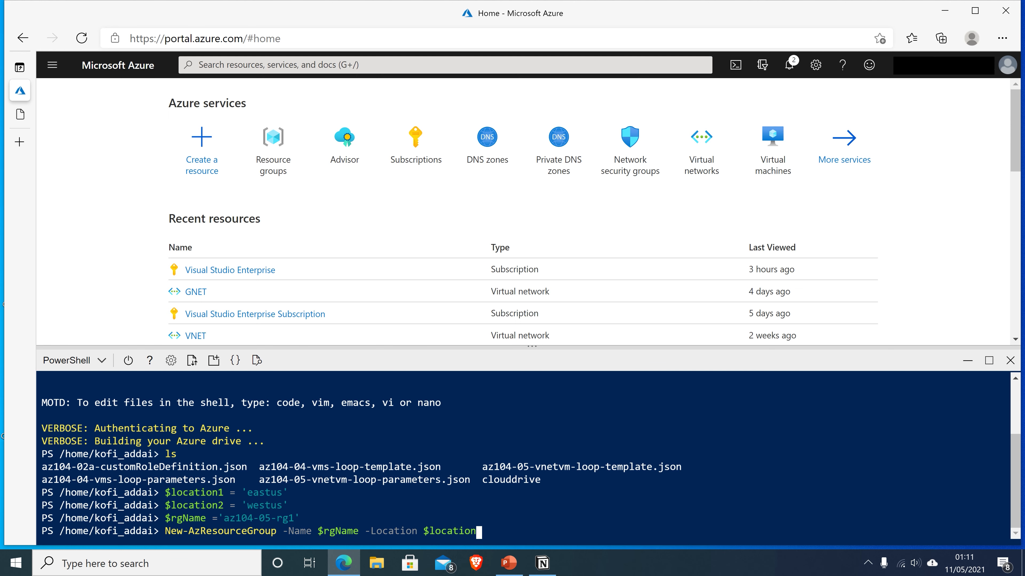
{"action": "type", "text": "1"}
{"action": "key", "text": "Return"}
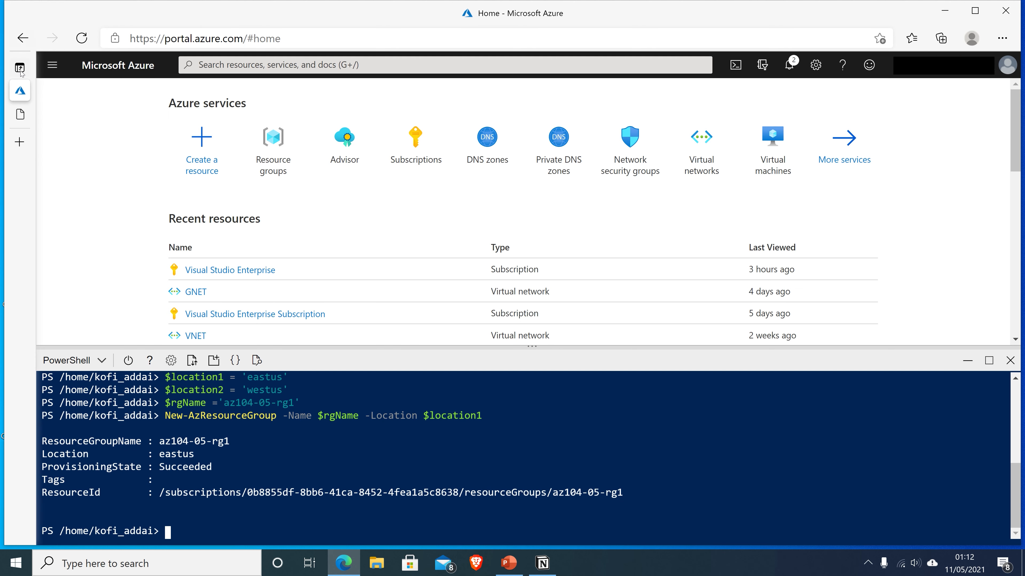
Copy the New-AzResourceGroupDeployment command from the lab 05 instructions and return to the Azure portal
{"action": "mouse_move", "coordinate": [24, 81]}
{"action": "left_click", "coordinate": [44, 112]}
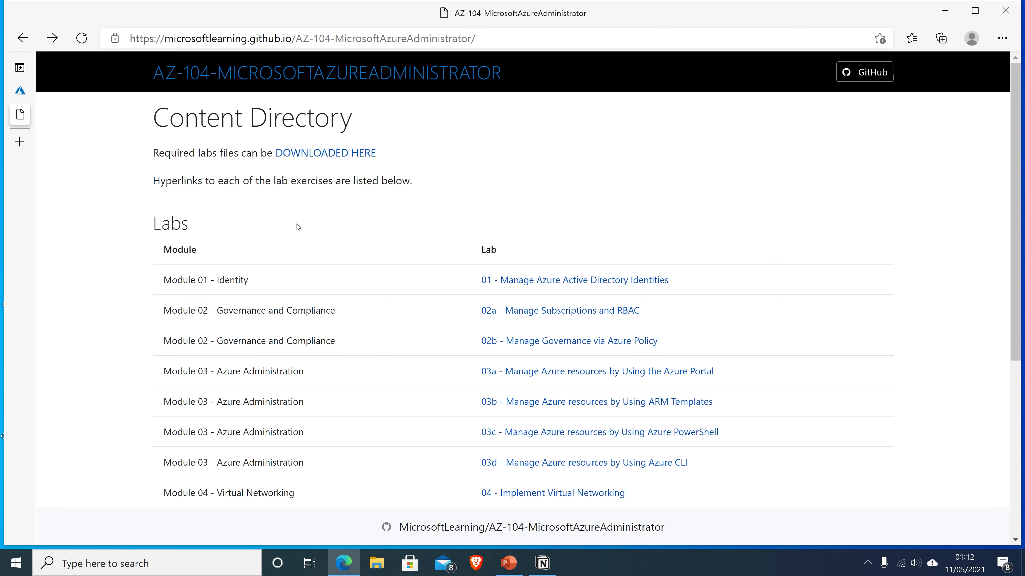
{"action": "scroll", "coordinate": [362, 236], "scroll_direction": "down", "scroll_amount": 5}
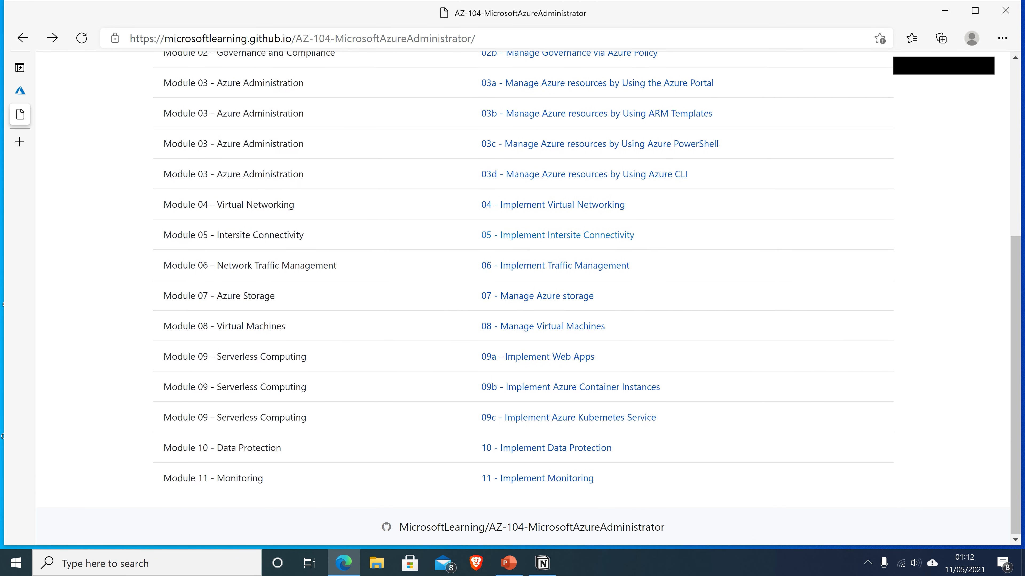
{"action": "left_click", "coordinate": [533, 237]}
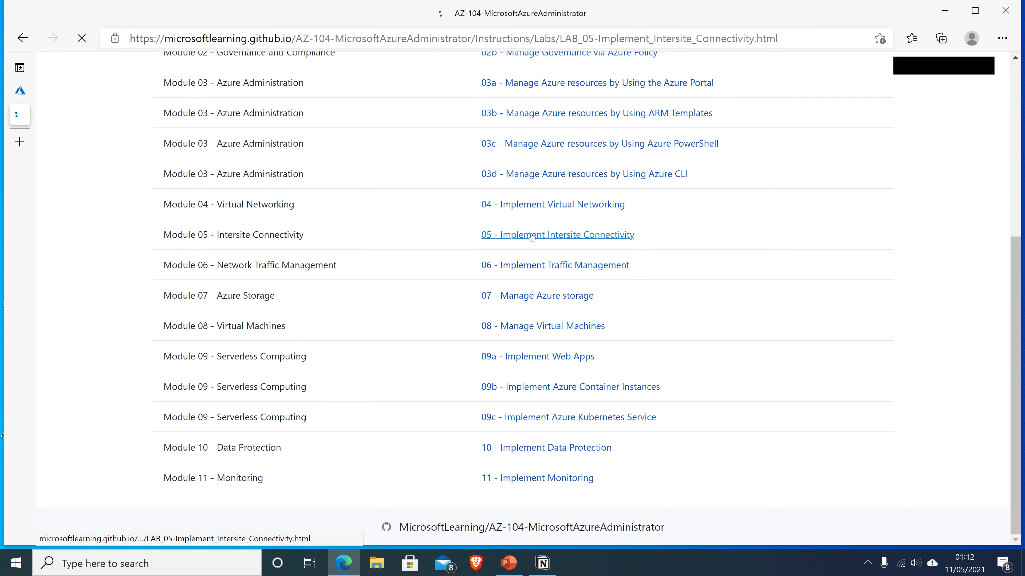
{"action": "scroll", "coordinate": [278, 345], "scroll_direction": "down", "scroll_amount": 10}
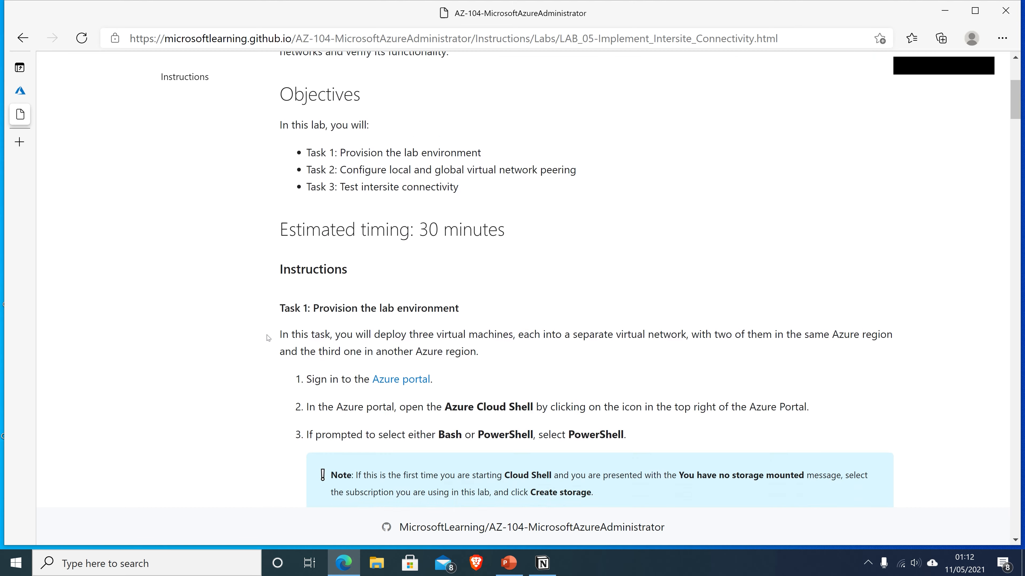
{"action": "scroll", "coordinate": [268, 338], "scroll_direction": "down", "scroll_amount": 9}
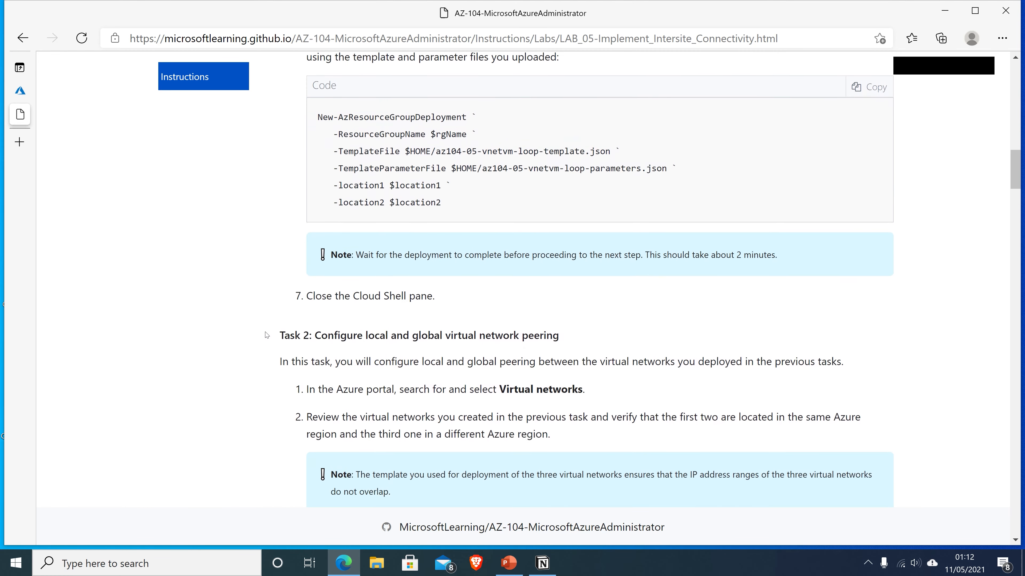
{"action": "scroll", "coordinate": [266, 335], "scroll_direction": "up", "scroll_amount": 2}
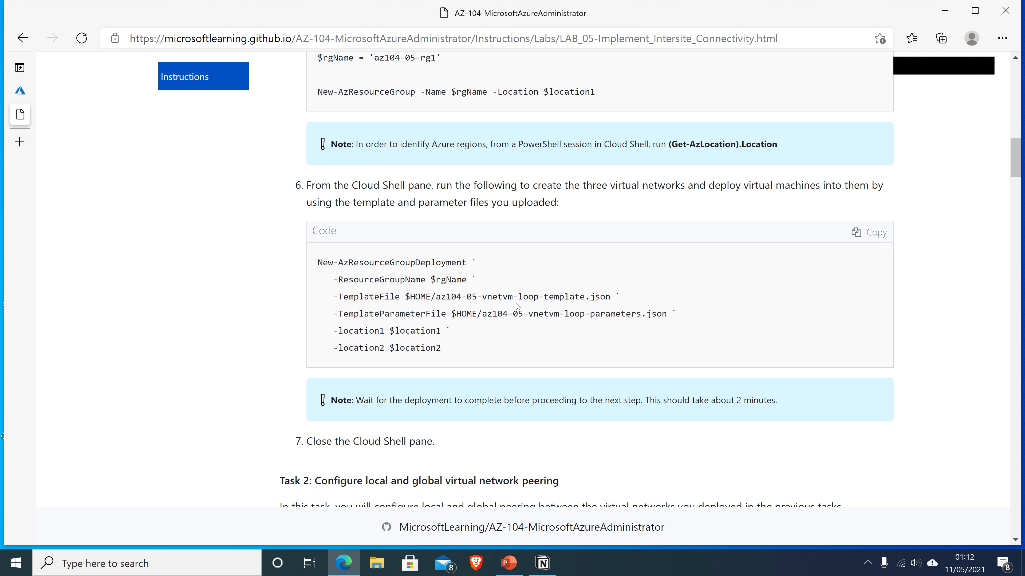
{"action": "left_click", "coordinate": [870, 233]}
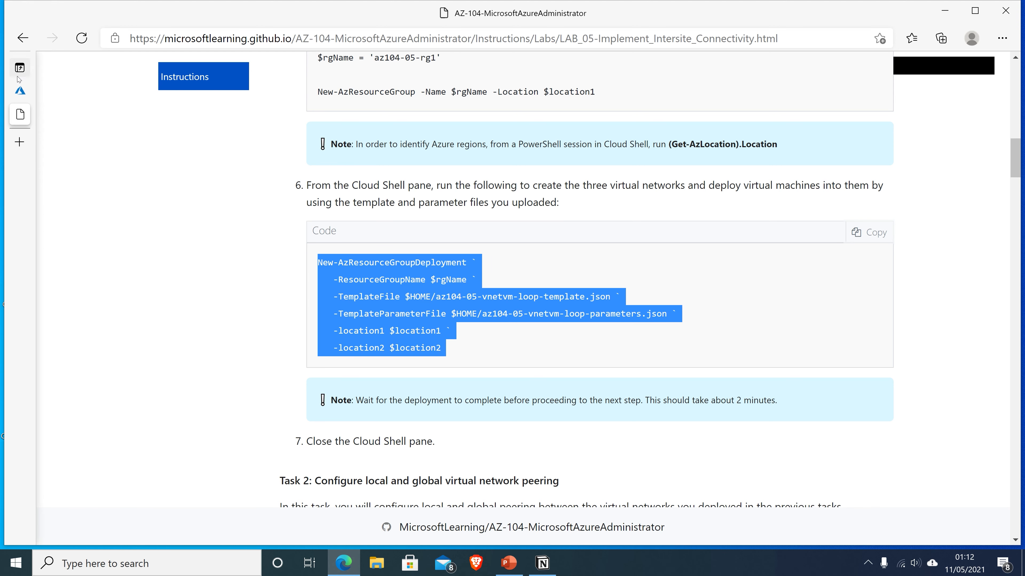
{"action": "left_click", "coordinate": [19, 90]}
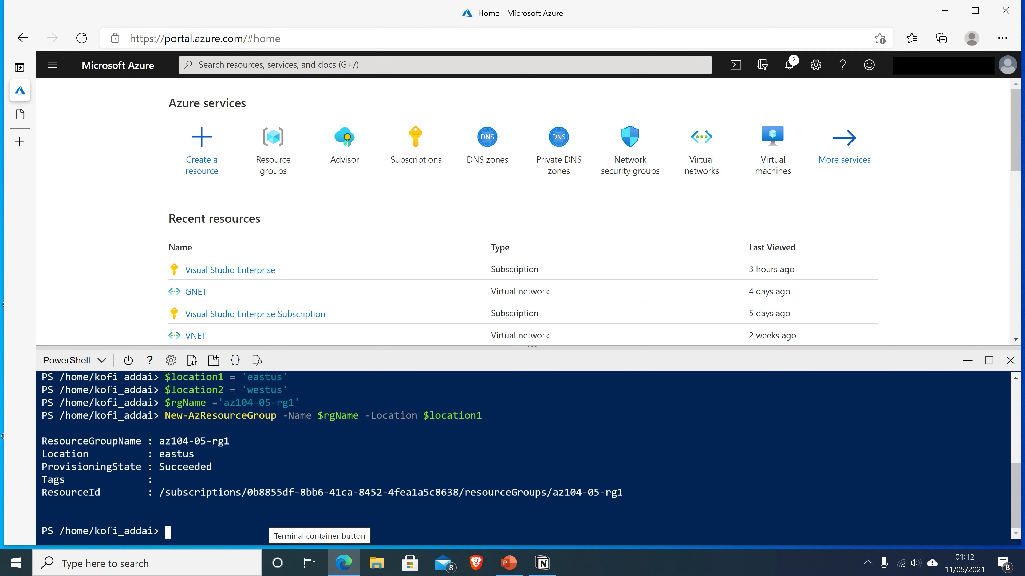
Paste and run the az104-05-vnetvm-loop-template deployment into az104-05-rg1 until it reports Succeeded
{"action": "right_click", "coordinate": [257, 529]}
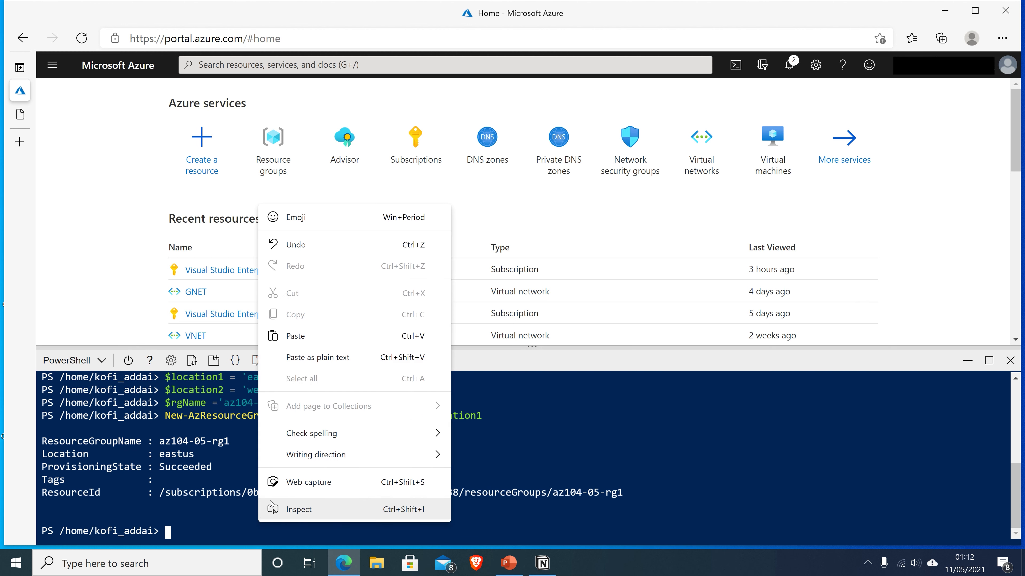
{"action": "left_click", "coordinate": [297, 337]}
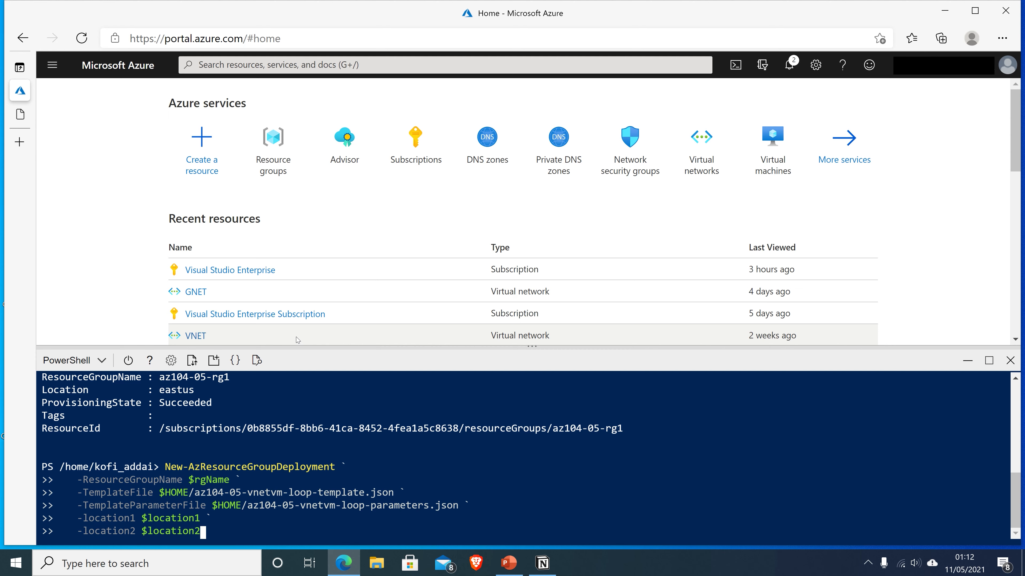
{"action": "key", "text": "Return"}
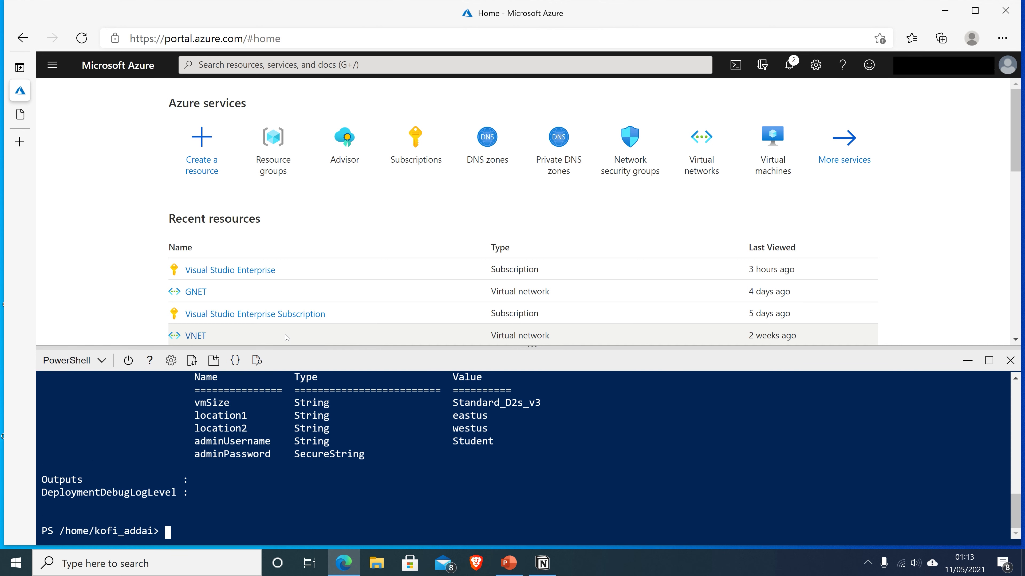
{"action": "scroll", "coordinate": [524, 456], "scroll_direction": "up", "scroll_amount": 5}
{"action": "scroll", "coordinate": [524, 456], "scroll_direction": "down", "scroll_amount": 5}
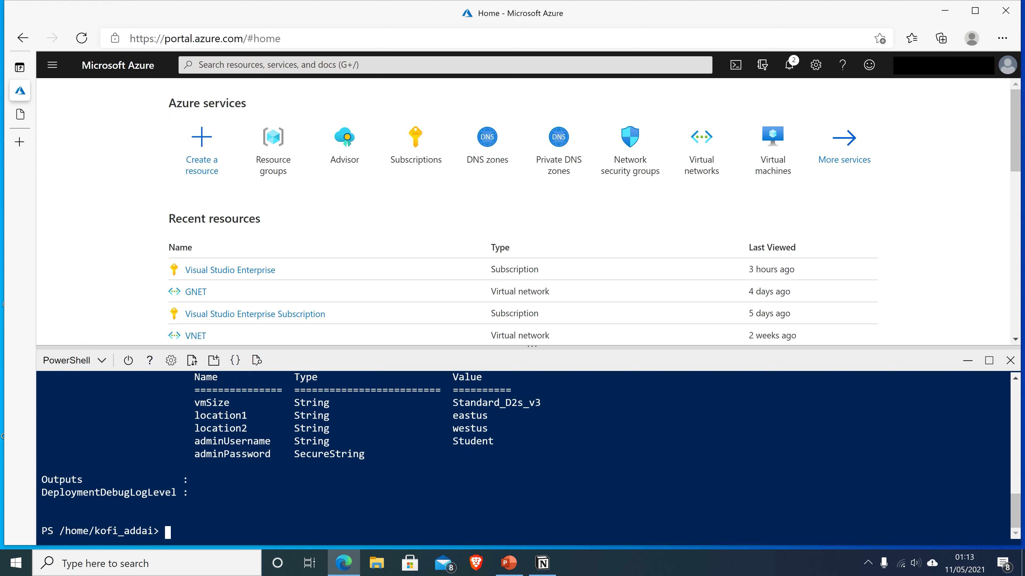
{"action": "scroll", "coordinate": [525, 456], "scroll_direction": "up", "scroll_amount": 5}
{"action": "scroll", "coordinate": [525, 456], "scroll_direction": "down", "scroll_amount": 5}
{"action": "scroll", "coordinate": [524, 456], "scroll_direction": "up", "scroll_amount": 5}
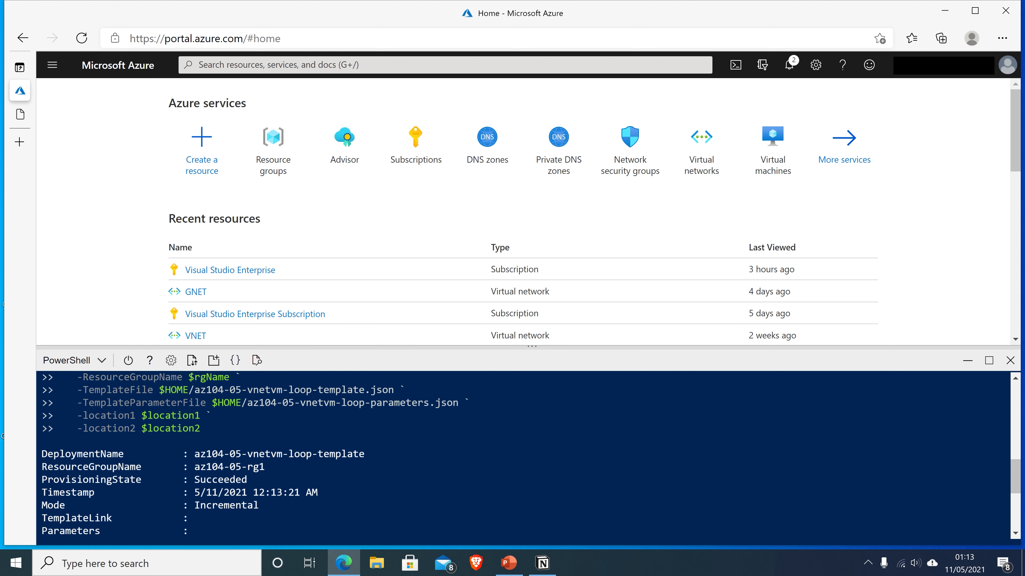
Open resource group az104-05-rg1, close Cloud Shell and review its 18 resources, including vm0–vm2 and vnet0–vnet2
{"action": "left_click", "coordinate": [275, 166]}
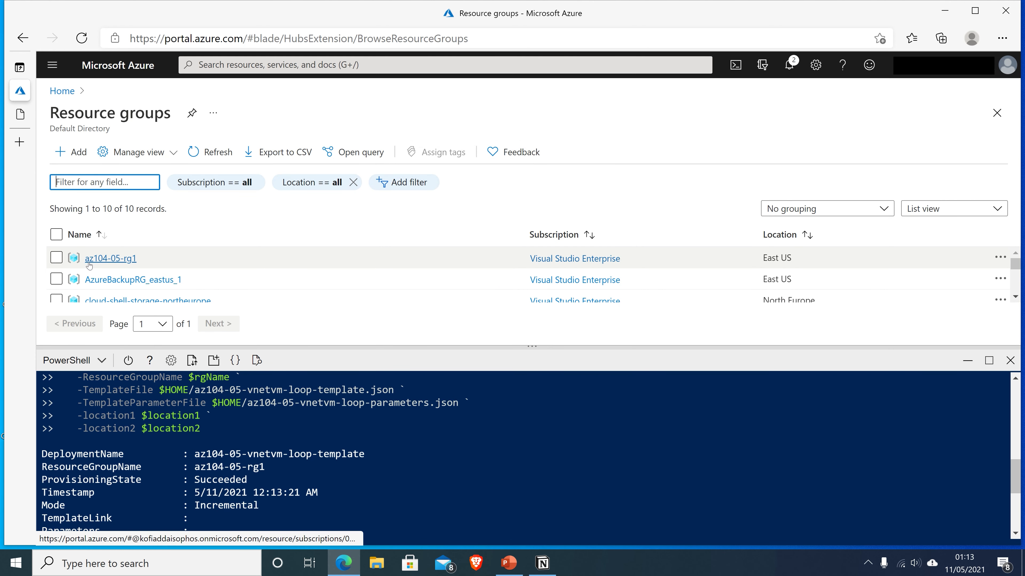
{"action": "left_click", "coordinate": [123, 259]}
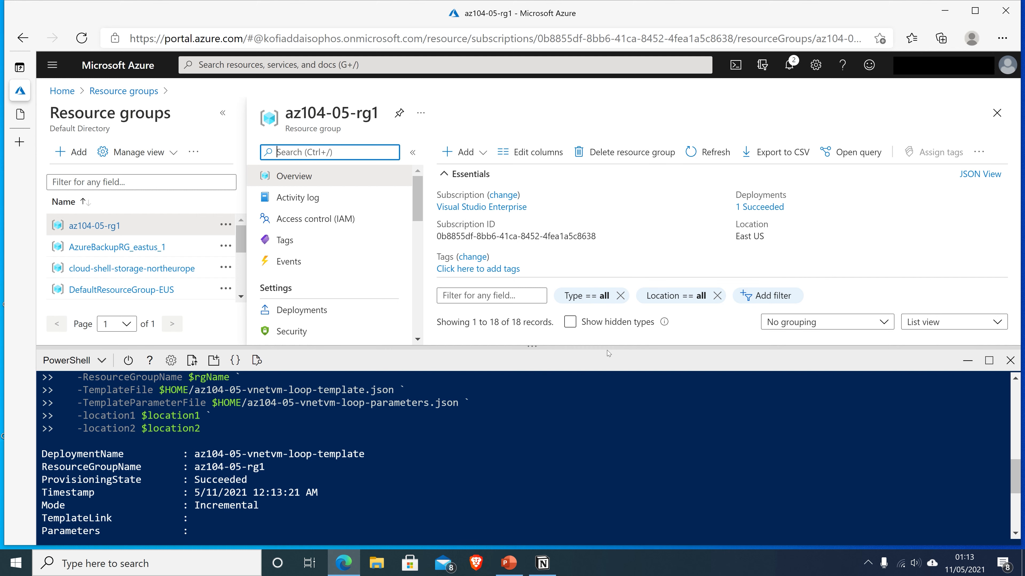
{"action": "left_click", "coordinate": [1011, 361]}
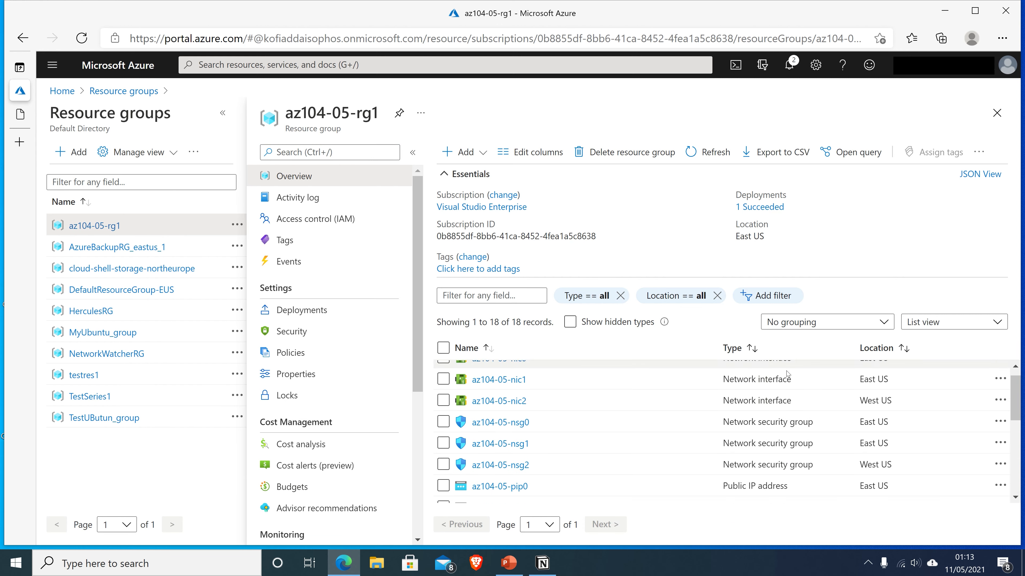
{"action": "scroll", "coordinate": [842, 389], "scroll_direction": "down", "scroll_amount": 1}
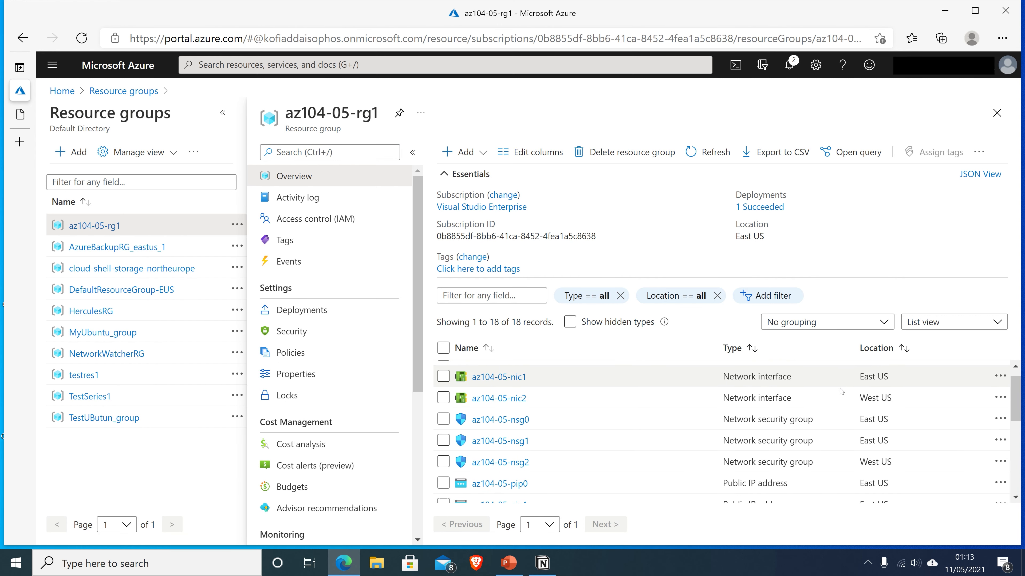
{"action": "scroll", "coordinate": [842, 385], "scroll_direction": "down", "scroll_amount": 2}
{"action": "scroll", "coordinate": [815, 426], "scroll_direction": "up", "scroll_amount": 1}
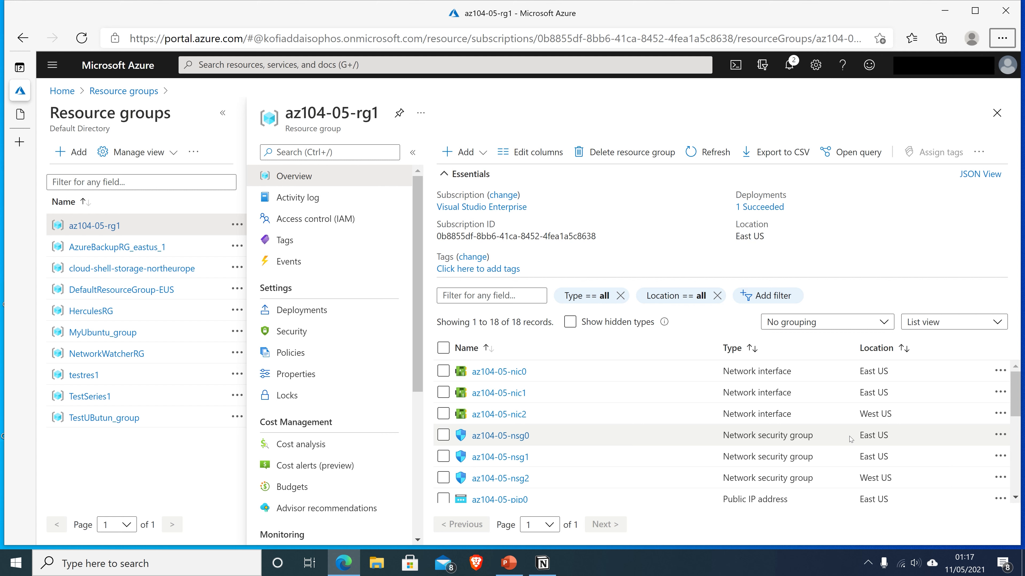
{"action": "scroll", "coordinate": [677, 434], "scroll_direction": "down", "scroll_amount": 1}
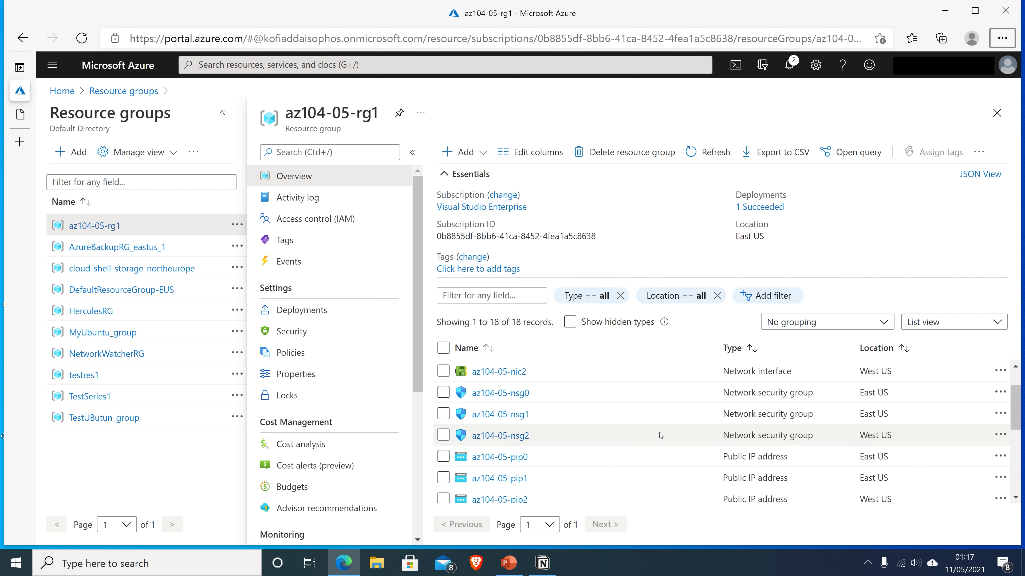
{"action": "scroll", "coordinate": [659, 433], "scroll_direction": "down", "scroll_amount": 1}
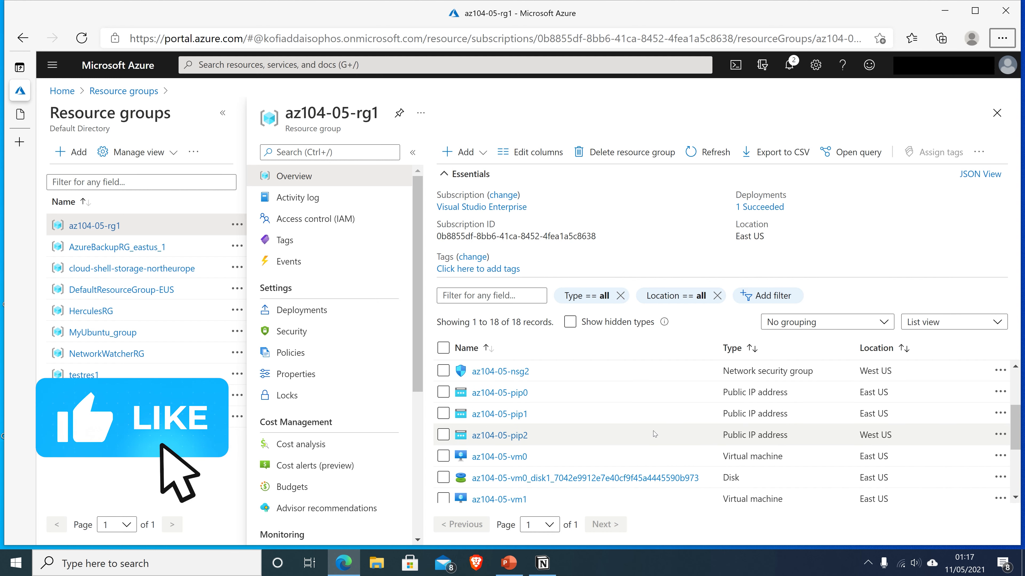
{"action": "scroll", "coordinate": [654, 434], "scroll_direction": "down", "scroll_amount": 1}
{"action": "scroll", "coordinate": [654, 434], "scroll_direction": "up", "scroll_amount": 2}
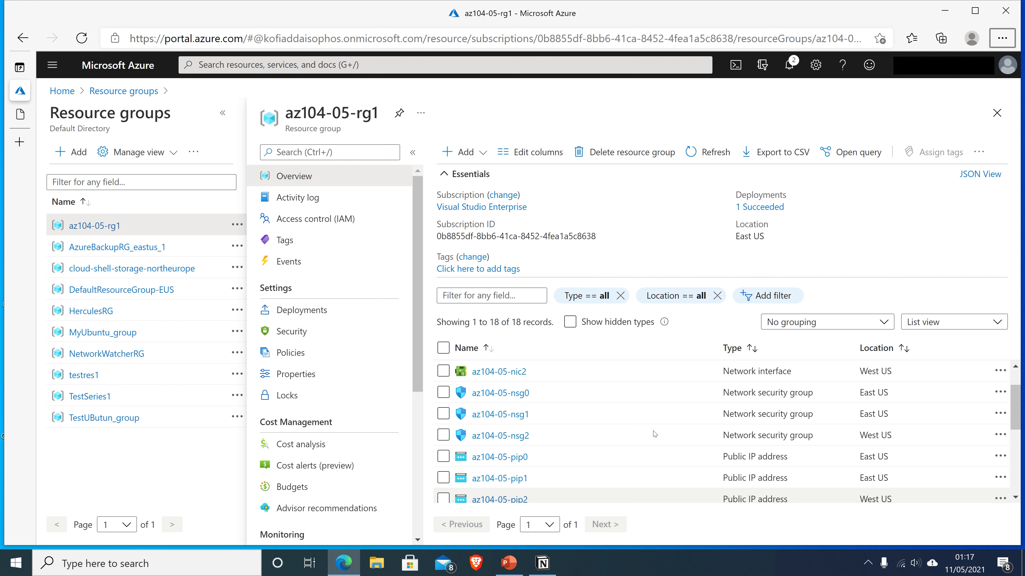
{"action": "scroll", "coordinate": [654, 434], "scroll_direction": "down", "scroll_amount": 4}
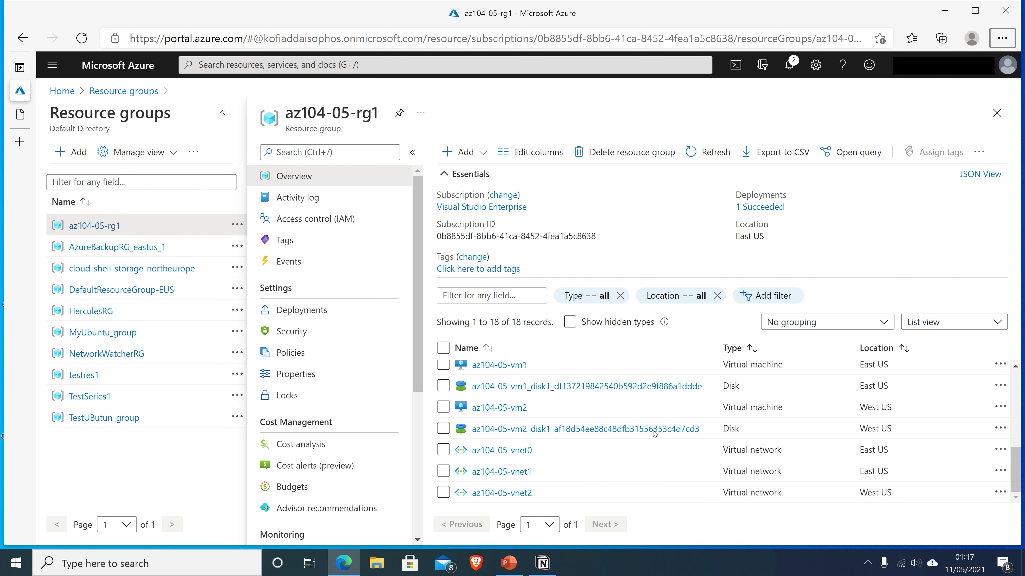
Open az104-05-vnet0 and go to its Peerings settings page
{"action": "left_click", "coordinate": [523, 451]}
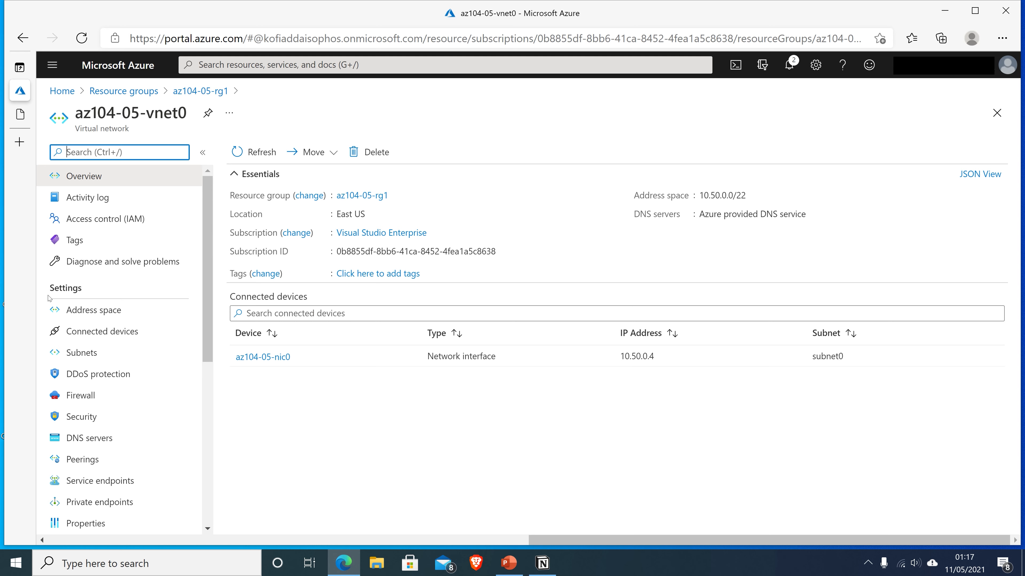
{"action": "scroll", "coordinate": [138, 311], "scroll_direction": "down", "scroll_amount": 1}
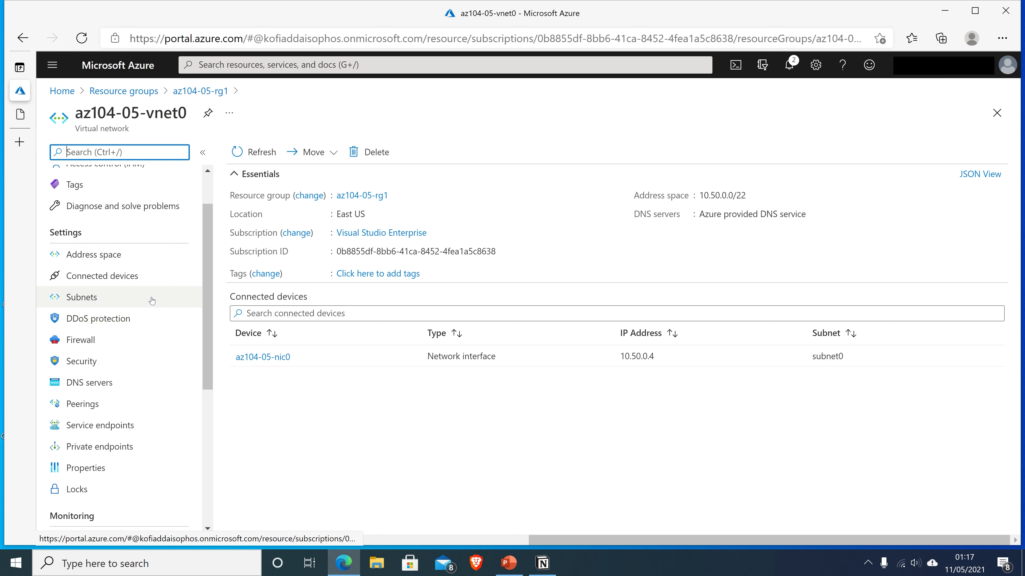
{"action": "scroll", "coordinate": [155, 300], "scroll_direction": "down", "scroll_amount": 2}
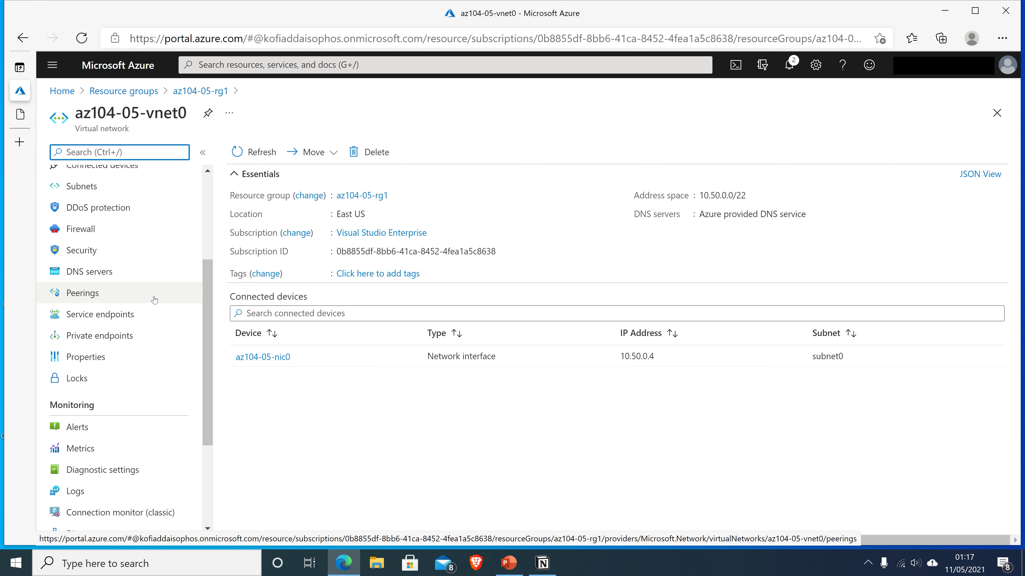
{"action": "left_click", "coordinate": [90, 297]}
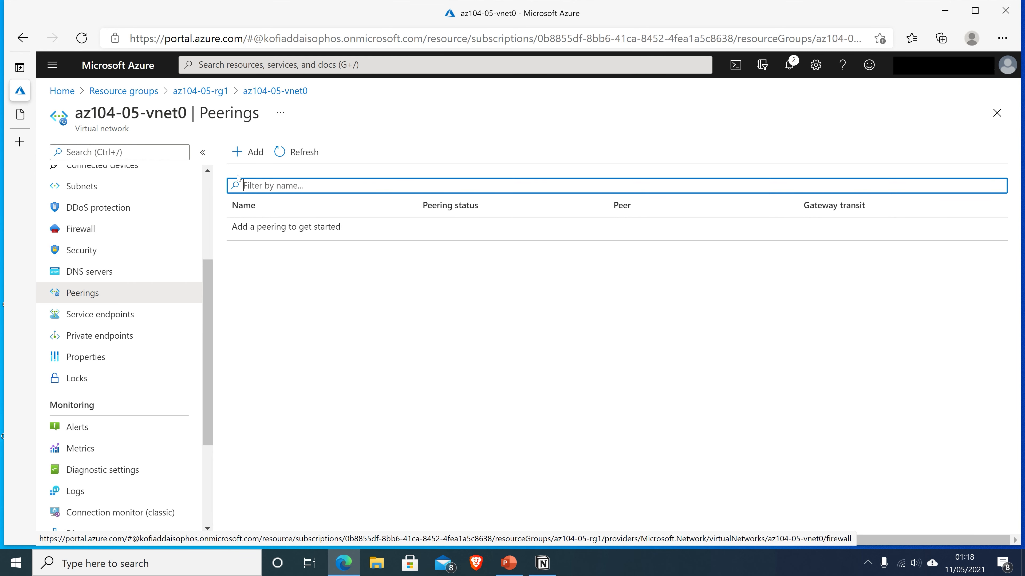
Add a peering link named az104-05-vnet0_to_az104-05-vnet1 that blocks traffic originating outside the network
{"action": "left_click", "coordinate": [248, 154]}
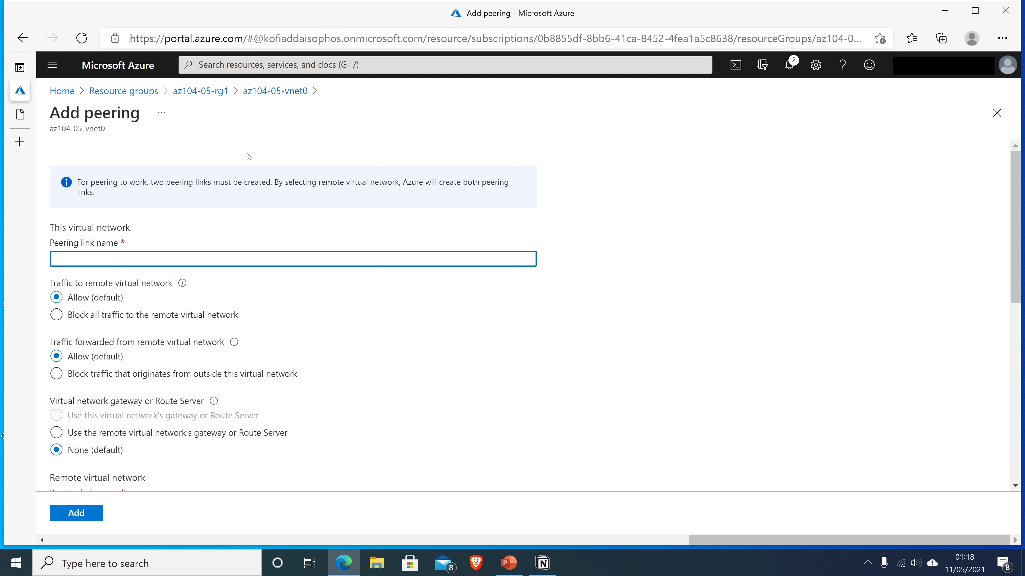
{"action": "type", "text": "az"}
{"action": "type", "text": "104"}
{"action": "type", "text": "0"}
{"action": "type", "text": "-05"}
{"action": "type", "text": "-vn"}
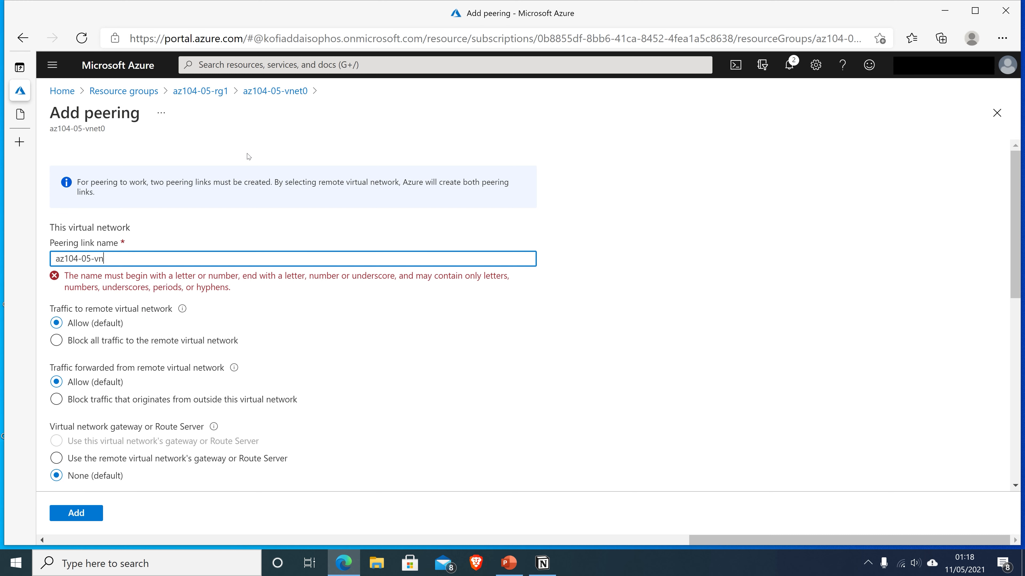
{"action": "type", "text": "et"}
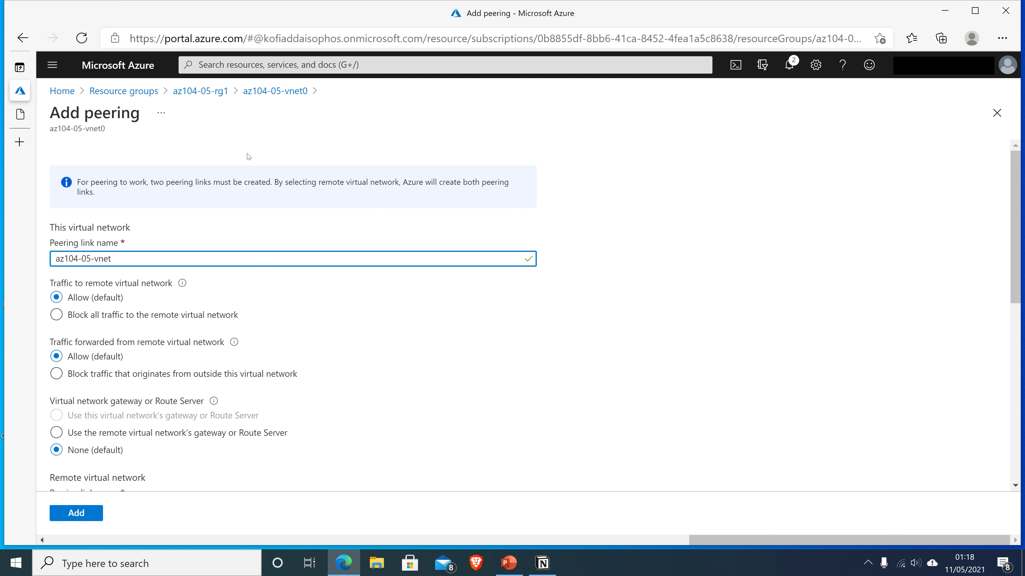
{"action": "type", "text": "_to"}
{"action": "type", "text": "_az"}
{"action": "type", "text": "104"}
{"action": "type", "text": "-05"}
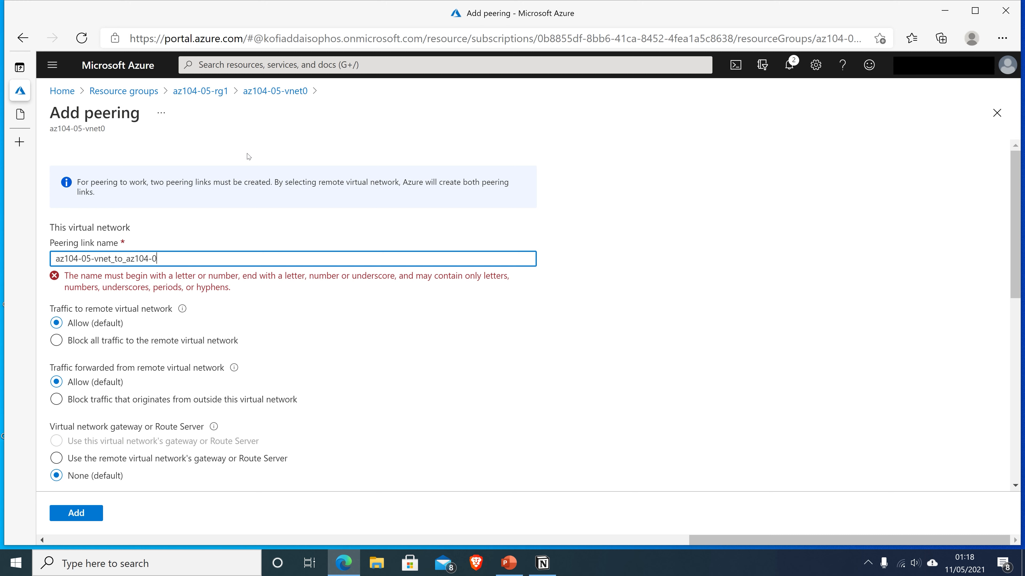
{"action": "type", "text": "-vnet"}
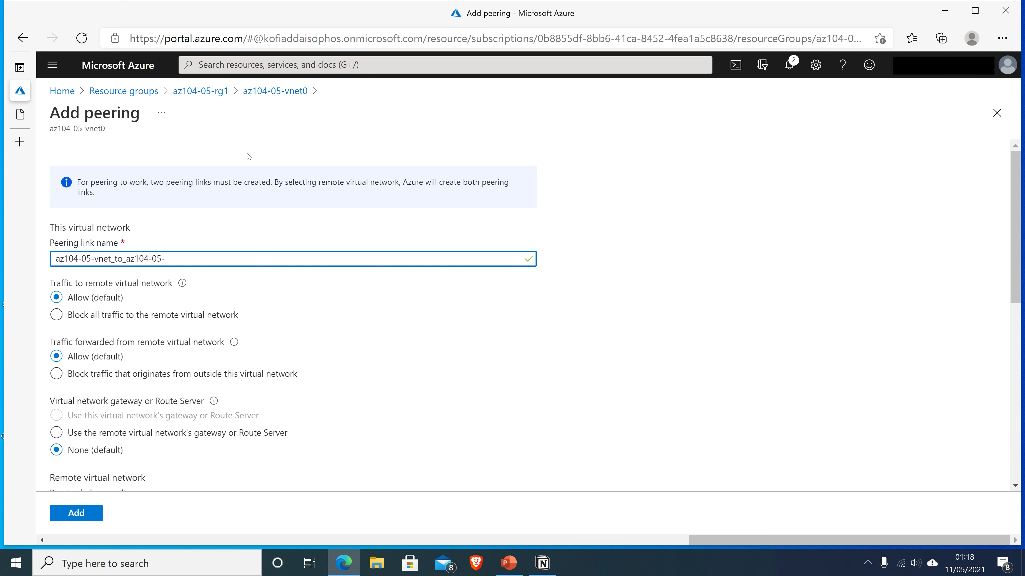
{"action": "type", "text": "1"}
{"action": "type", "text": "0"}
{"action": "scroll", "coordinate": [279, 295], "scroll_direction": "down", "scroll_amount": 1}
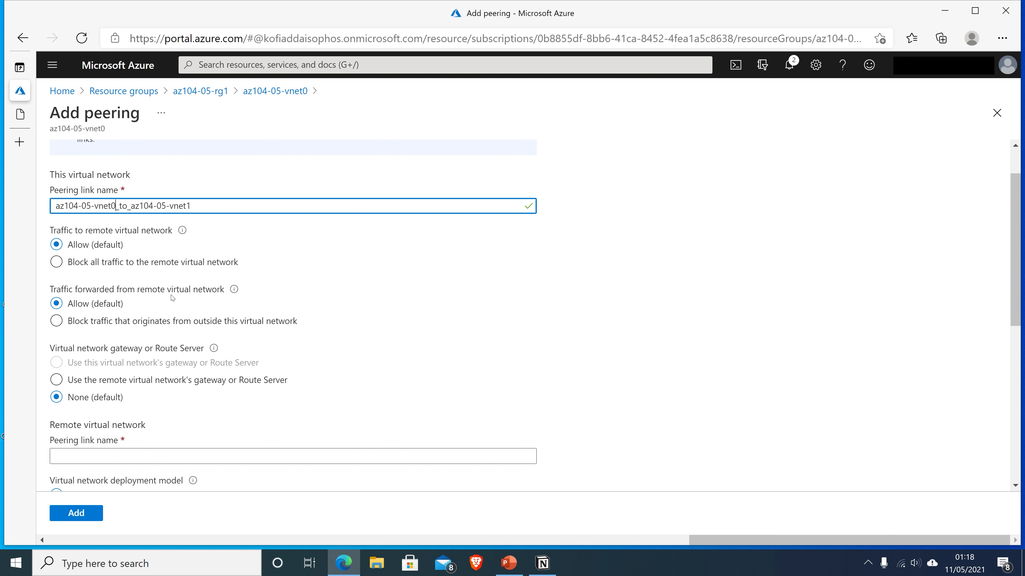
{"action": "left_click", "coordinate": [58, 325]}
{"action": "left_click", "coordinate": [58, 323]}
{"action": "scroll", "coordinate": [224, 321], "scroll_direction": "down", "scroll_amount": 1}
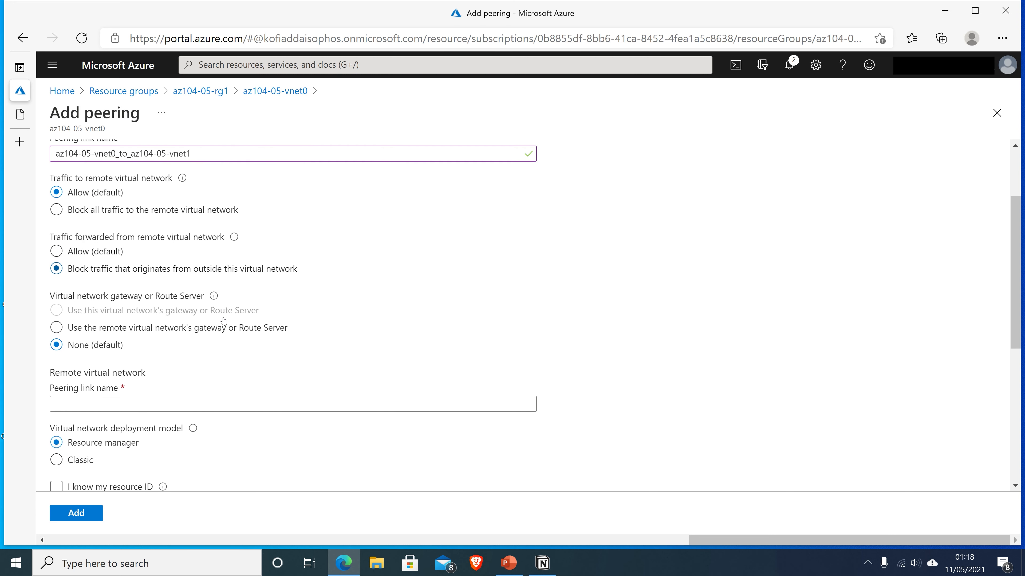
{"action": "scroll", "coordinate": [224, 321], "scroll_direction": "down", "scroll_amount": 1}
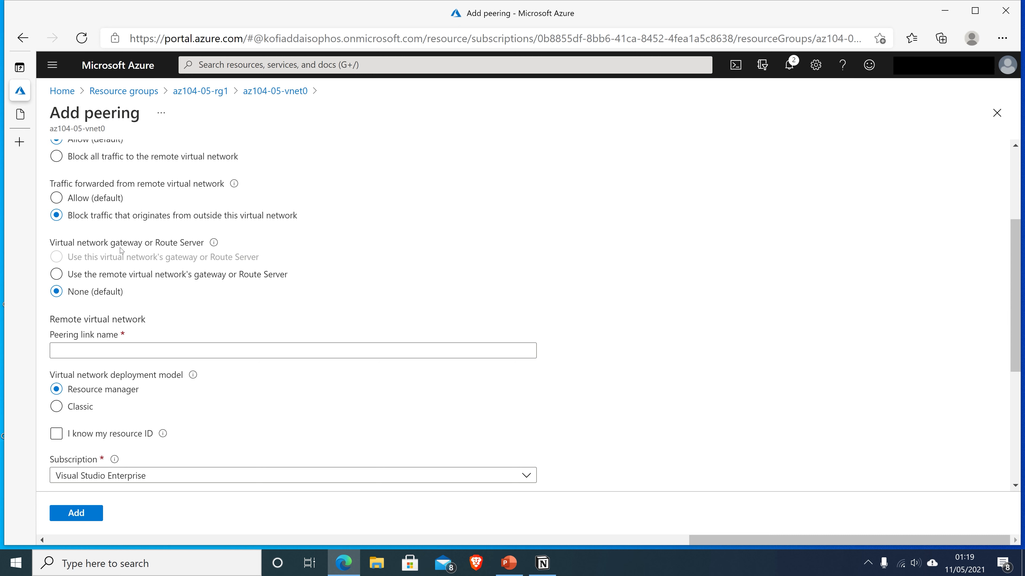
{"action": "scroll", "coordinate": [141, 298], "scroll_direction": "down", "scroll_amount": 1}
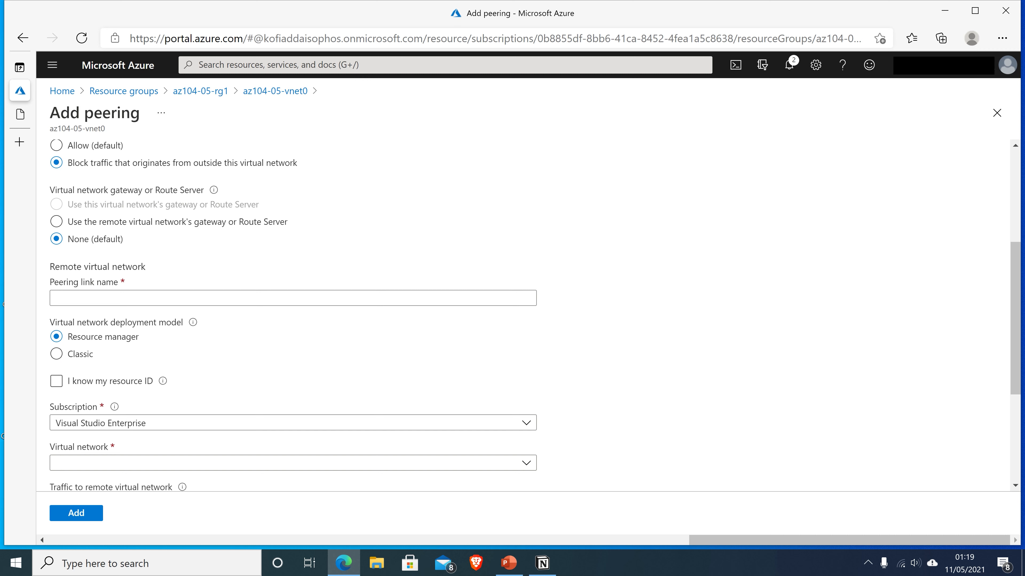
Name the remote peering link az104-05-vnet1_to_az104-05-vnet0
{"action": "left_click", "coordinate": [97, 298]}
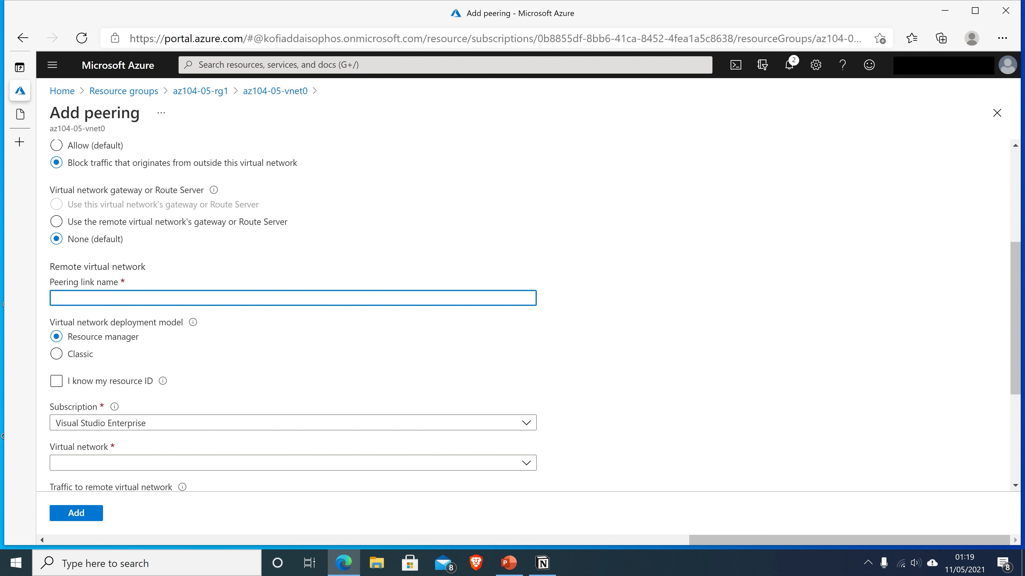
{"action": "type", "text": "az104-05-vnet1_to_az104-05-vnet"}
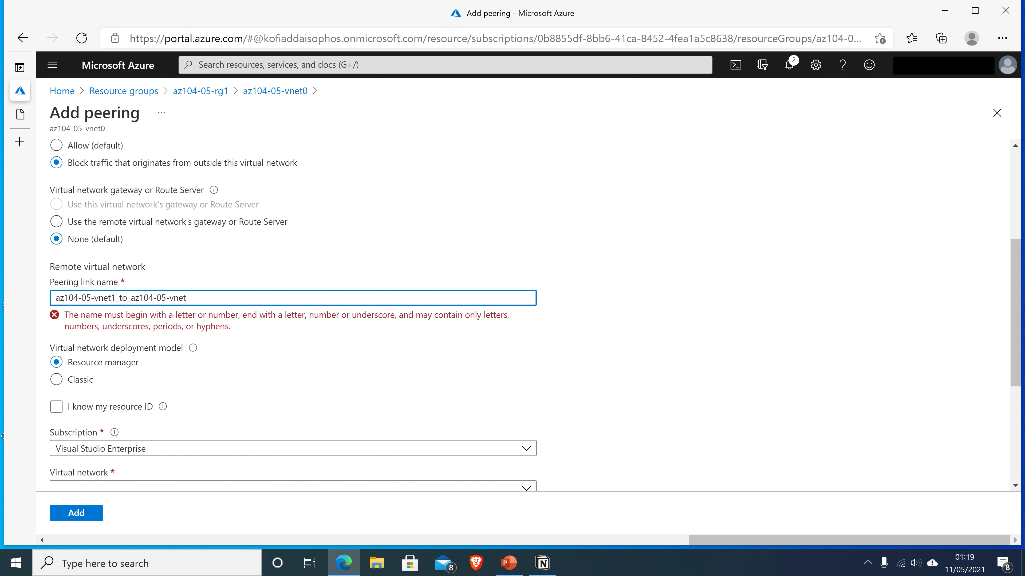
{"action": "type", "text": "0"}
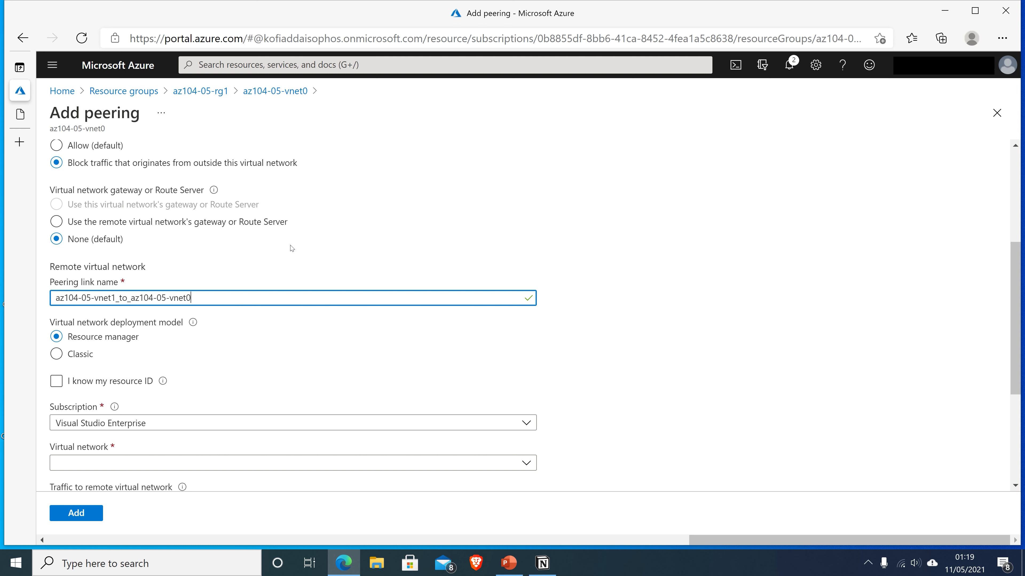
{"action": "scroll", "coordinate": [288, 248], "scroll_direction": "down", "scroll_amount": 3}
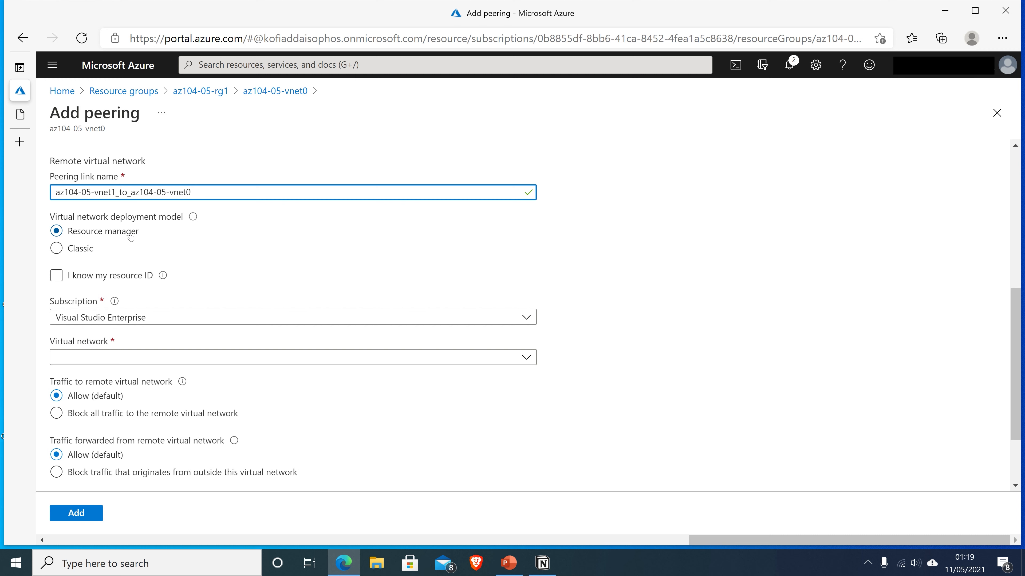
{"action": "left_click", "coordinate": [79, 277]}
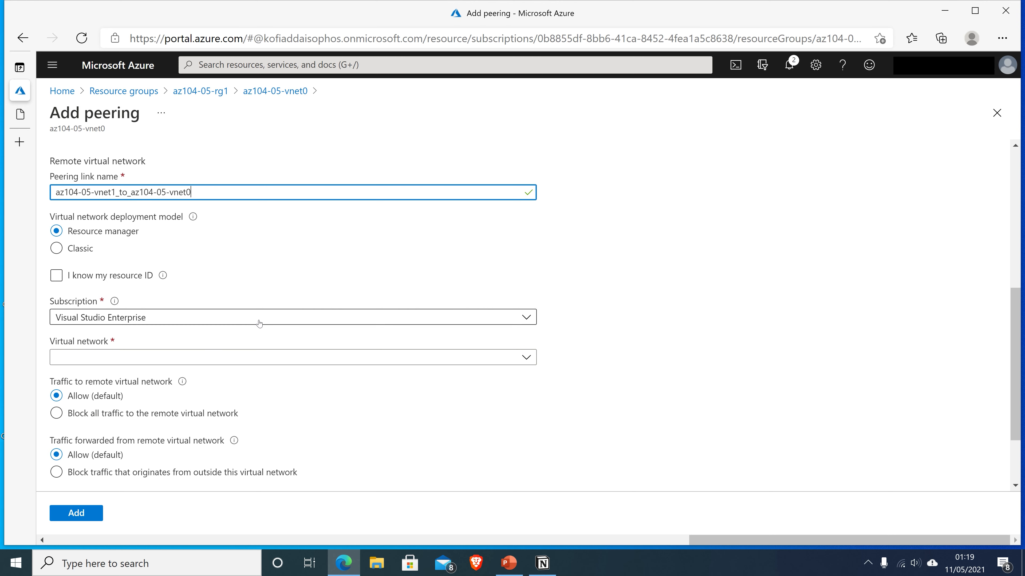
{"action": "scroll", "coordinate": [335, 284], "scroll_direction": "down", "scroll_amount": 1}
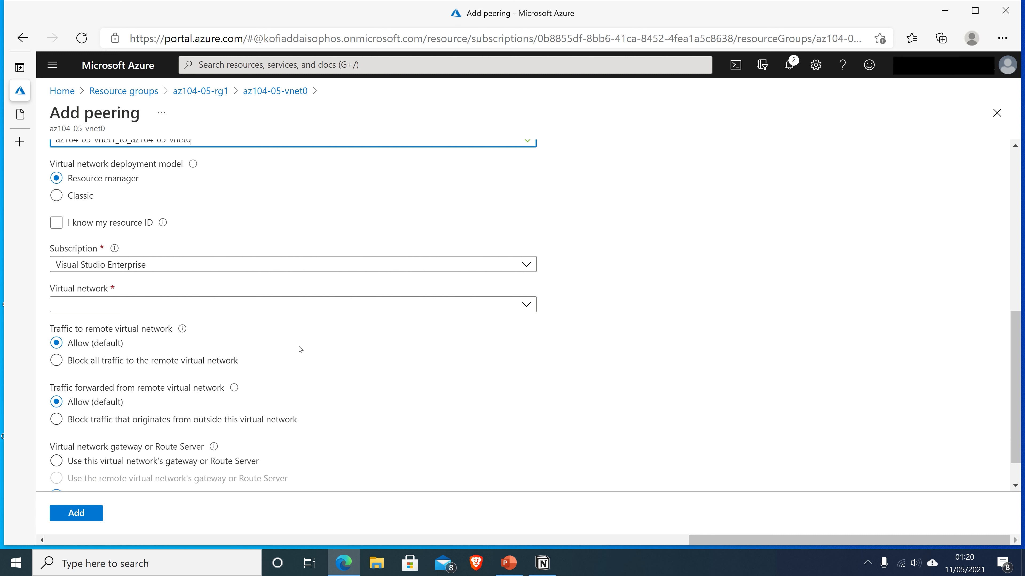
{"action": "scroll", "coordinate": [299, 349], "scroll_direction": "down", "scroll_amount": 1}
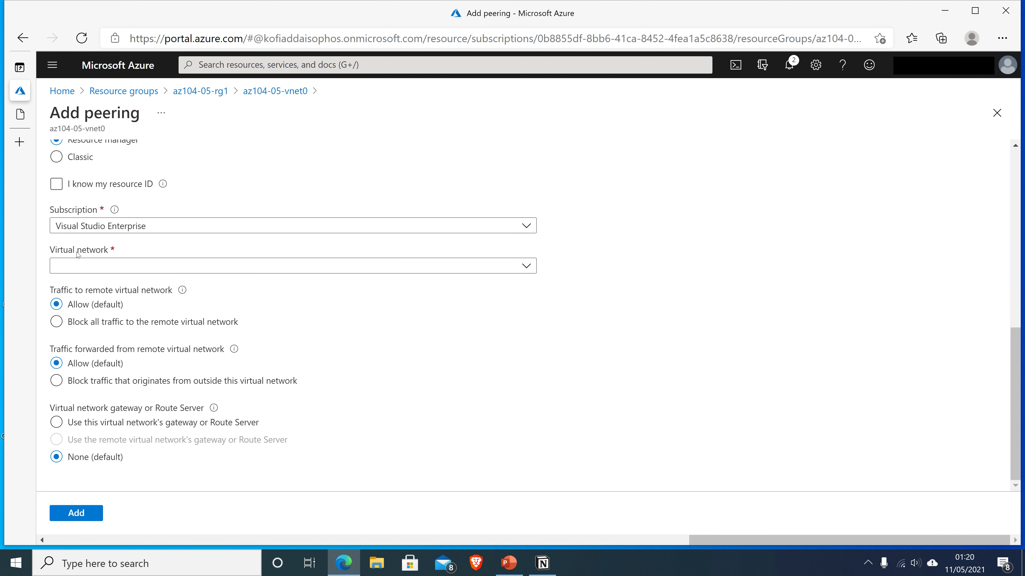
Target az104-05-vnet1 as the remote network and block forwarded traffic
{"action": "left_click", "coordinate": [115, 268]}
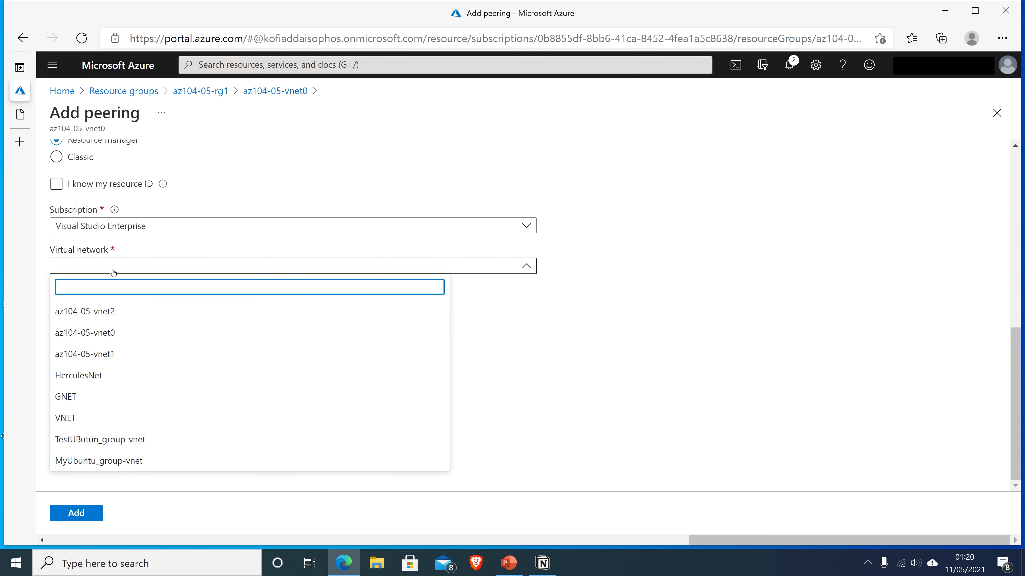
{"action": "left_click", "coordinate": [102, 358]}
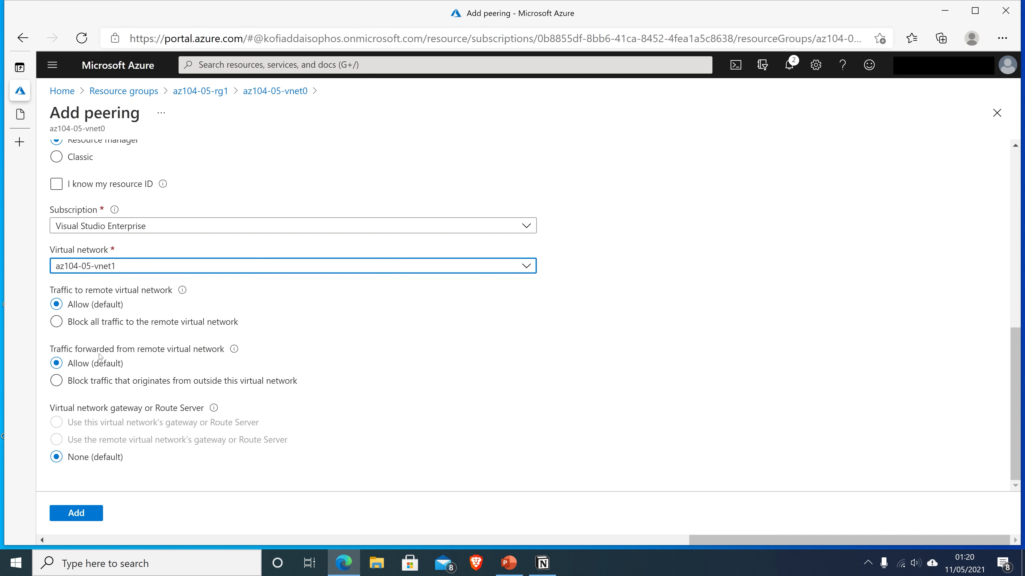
{"action": "left_click", "coordinate": [600, 324]}
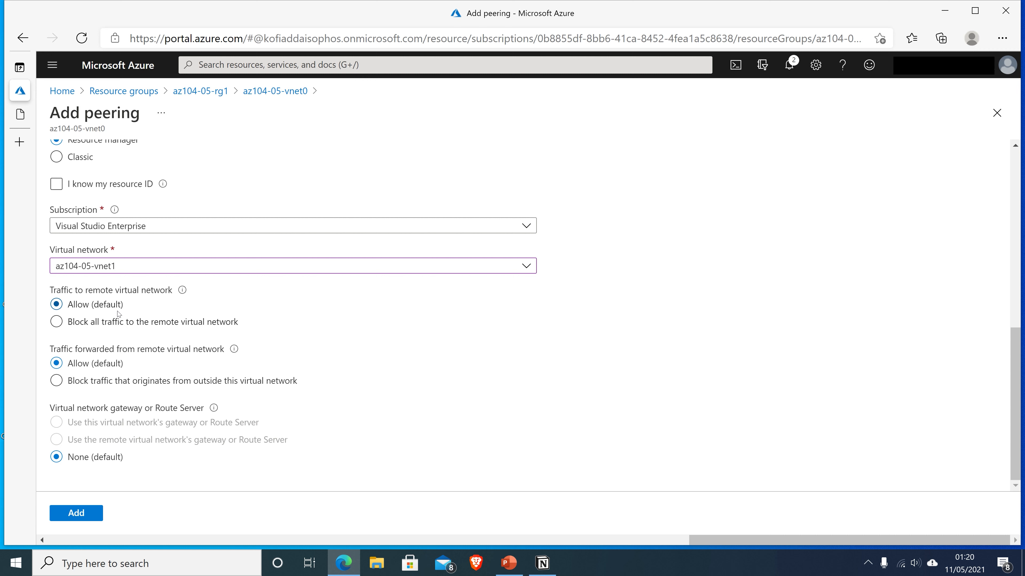
{"action": "left_click", "coordinate": [57, 381]}
Create the az104-05-vnet0_to_az104-05-vnet1 peering pair between az104-05-vnet0 and az104-05-vnet1
{"action": "left_click", "coordinate": [77, 514]}
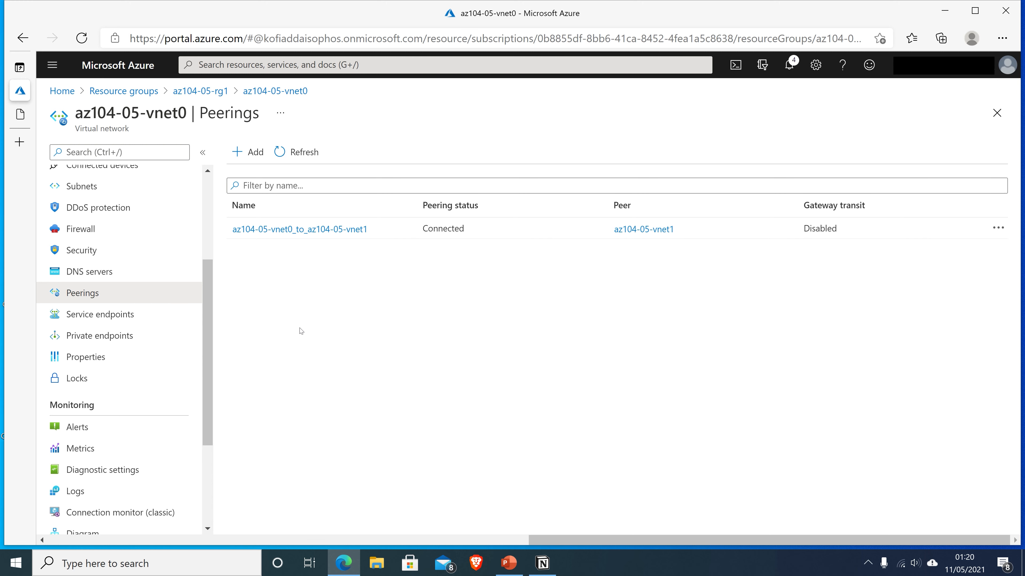
Start a vnet0 peering named az104-05-vnet0_to_az104-05-vnet2, blocking traffic forwarded from the remote network
{"action": "left_click", "coordinate": [251, 156]}
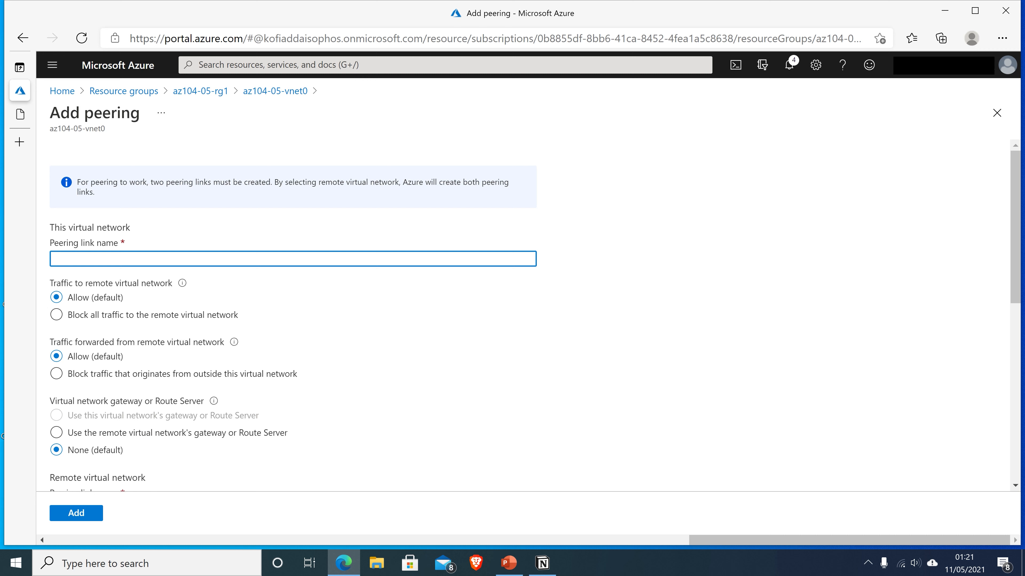
{"action": "type", "text": "az104-05-"}
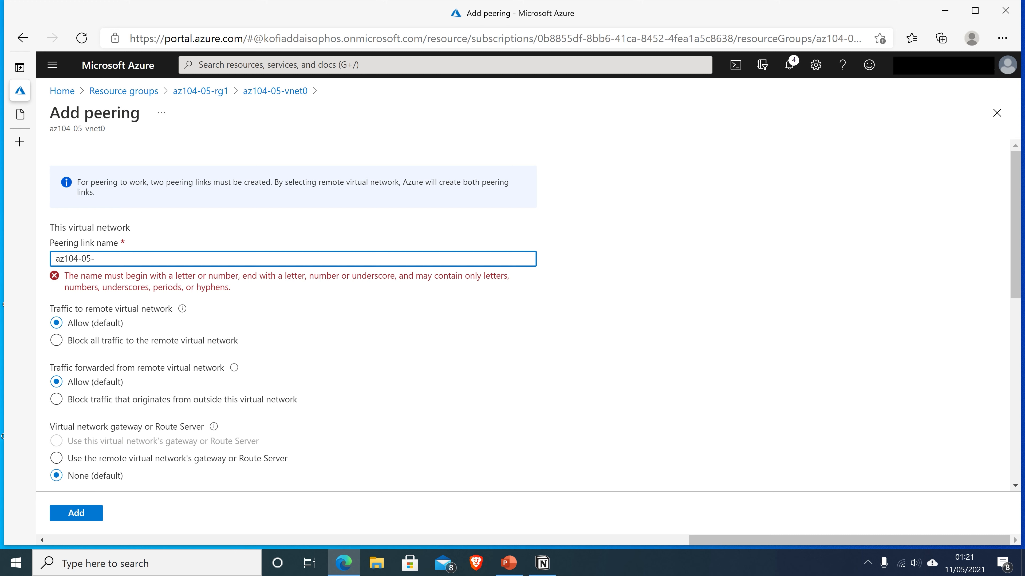
{"action": "type", "text": "vnet0"}
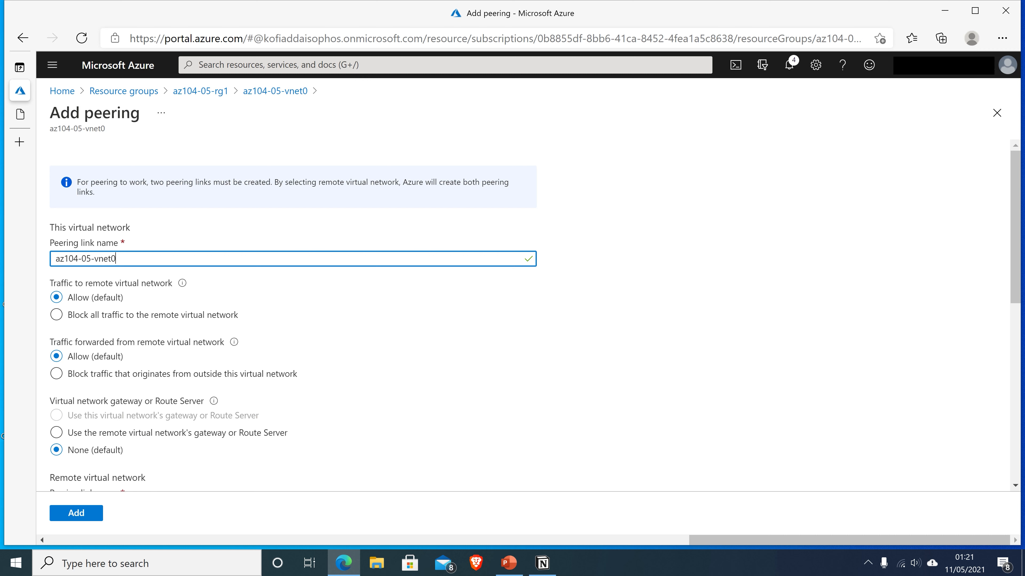
{"action": "type", "text": "_to_az104-05-vnet2"}
{"action": "scroll", "coordinate": [150, 263], "scroll_direction": "down", "scroll_amount": 1}
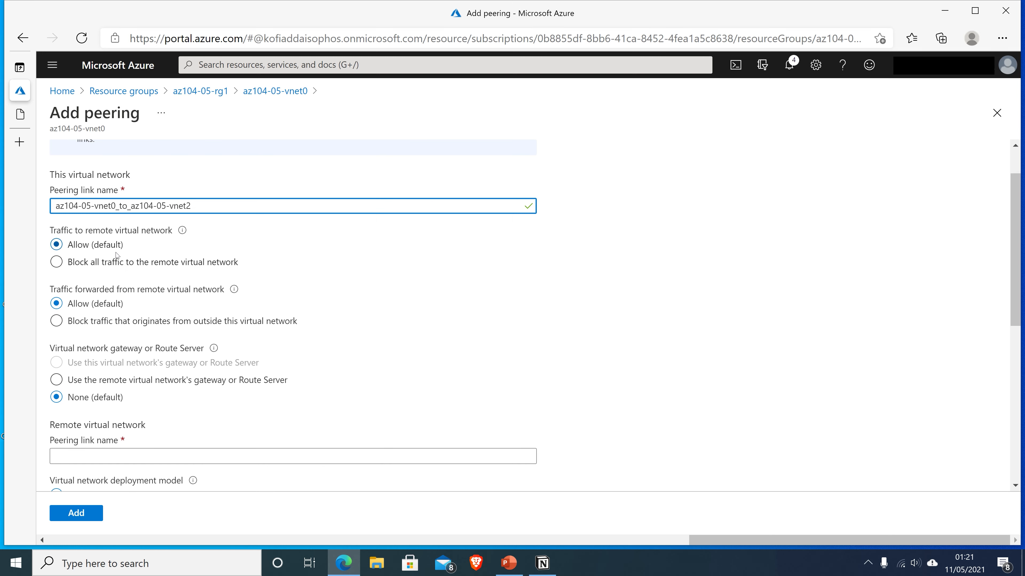
{"action": "scroll", "coordinate": [100, 278], "scroll_direction": "down", "scroll_amount": 1}
{"action": "left_click", "coordinate": [99, 278]}
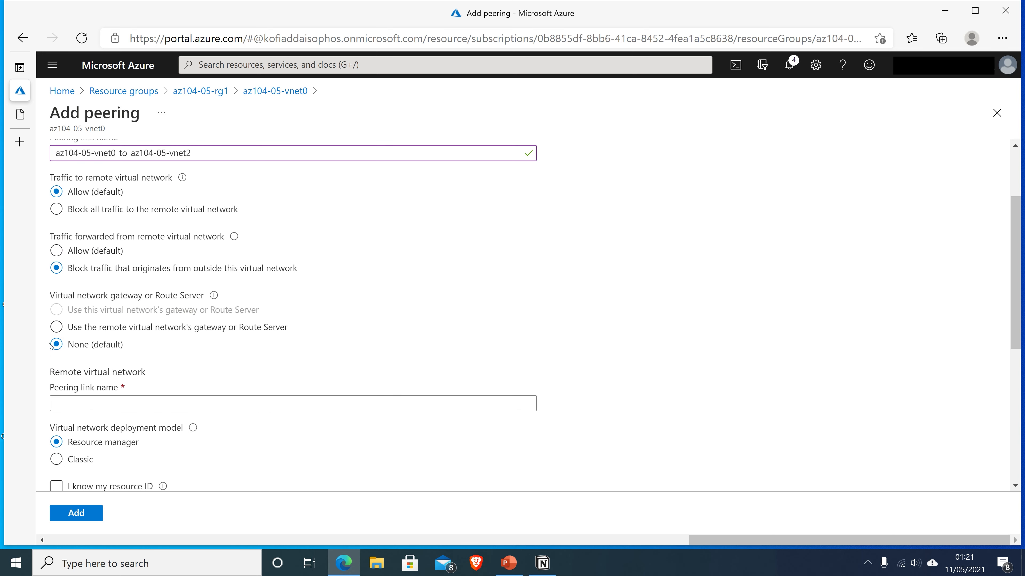
{"action": "scroll", "coordinate": [177, 339], "scroll_direction": "down", "scroll_amount": 2}
Name the remote link az104-05-vnet2_to_aaz104-05-vnet0, select az104-05-vnet2, and block its forwarded traffic
{"action": "left_click", "coordinate": [157, 298]}
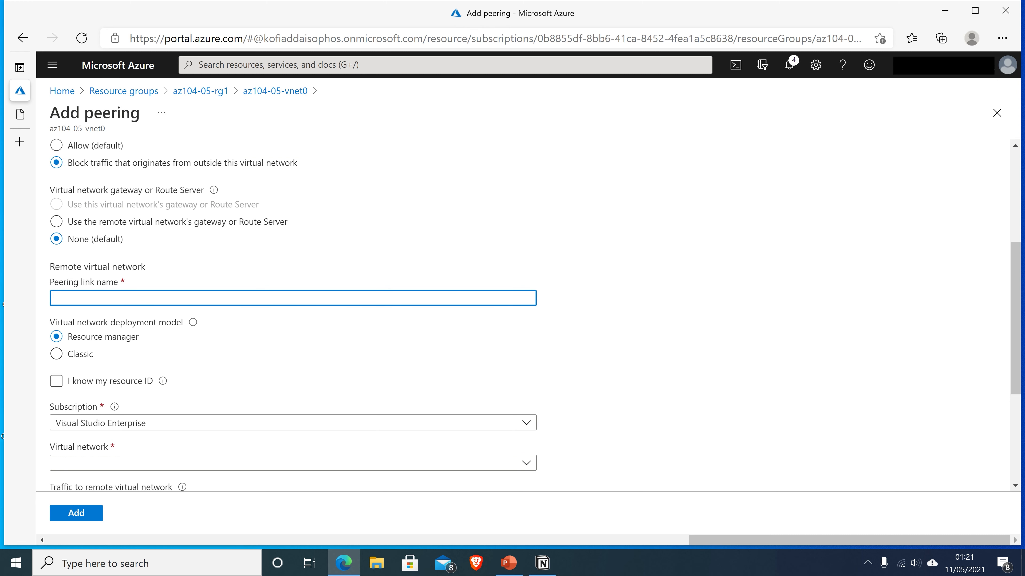
{"action": "scroll", "coordinate": [116, 298], "scroll_direction": "down", "scroll_amount": 1}
{"action": "type", "text": "az104"}
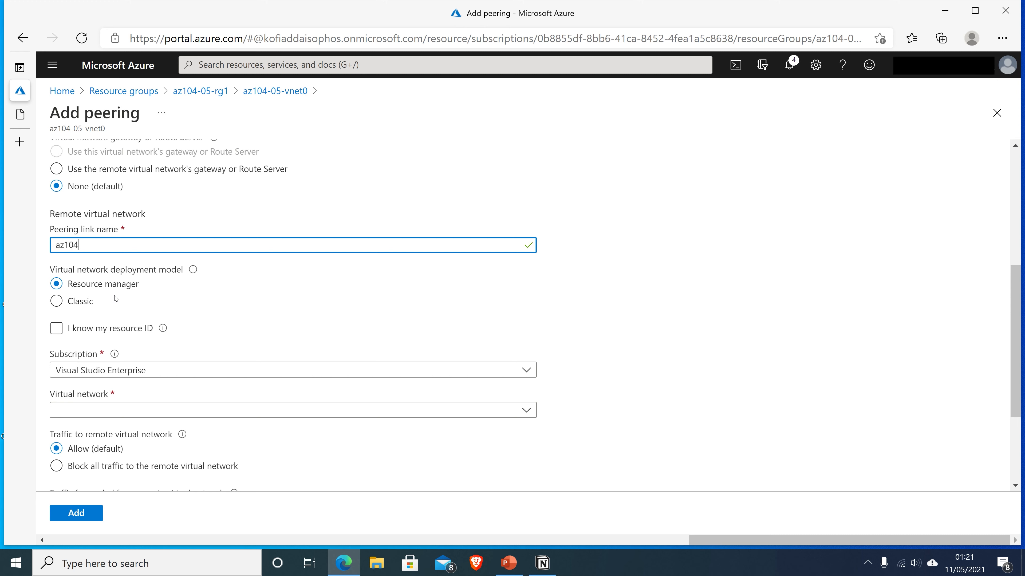
{"action": "type", "text": "-"}
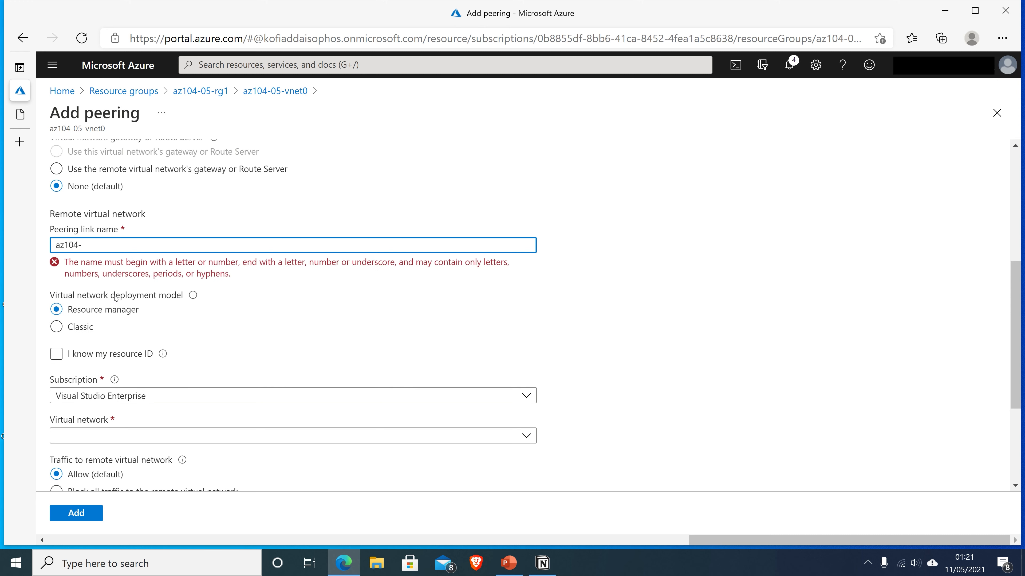
{"action": "type", "text": "05-"}
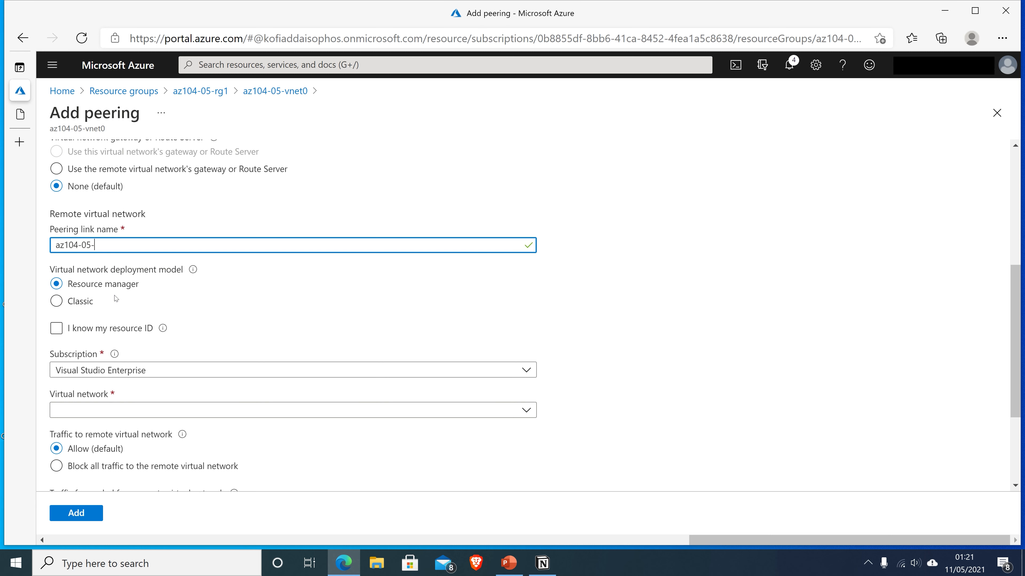
{"action": "type", "text": "vnet"}
{"action": "type", "text": "2"}
{"action": "type", "text": "_to"}
{"action": "type", "text": "_a"}
{"action": "type", "text": "az10"}
{"action": "type", "text": "4"}
{"action": "type", "text": "-"}
{"action": "type", "text": "05-"}
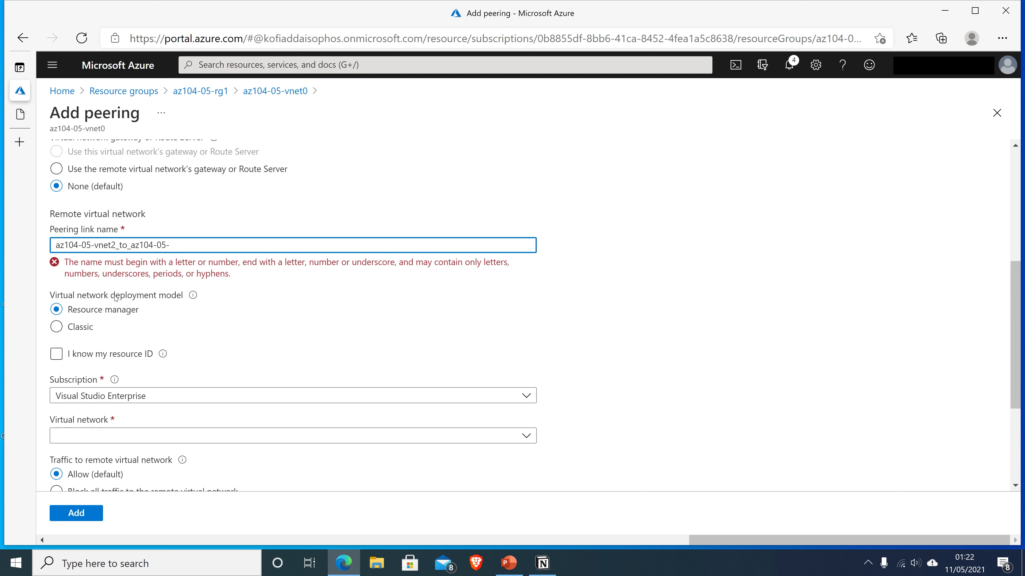
{"action": "type", "text": "vnet"}
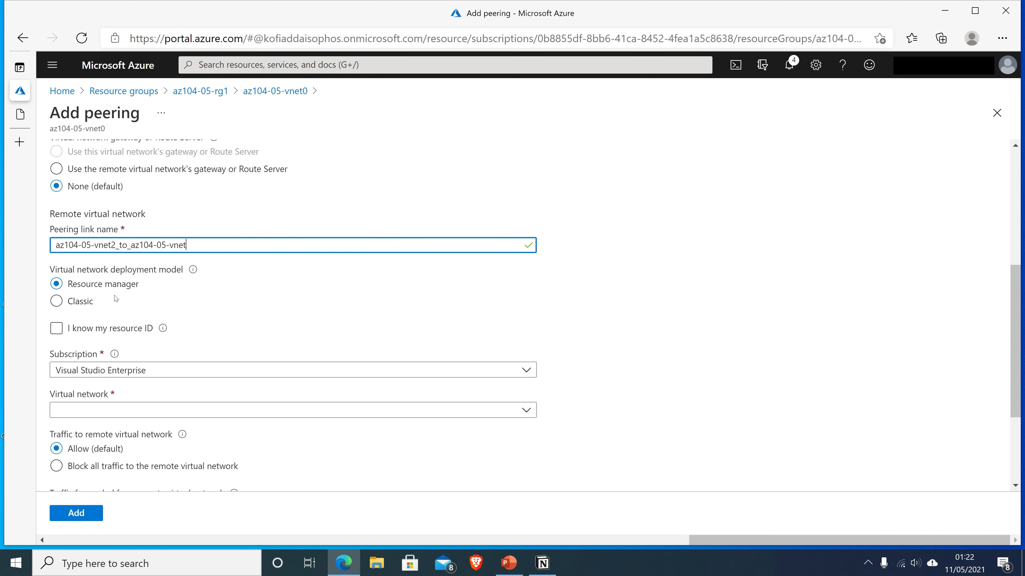
{"action": "type", "text": "0"}
{"action": "scroll", "coordinate": [121, 293], "scroll_direction": "down", "scroll_amount": 2}
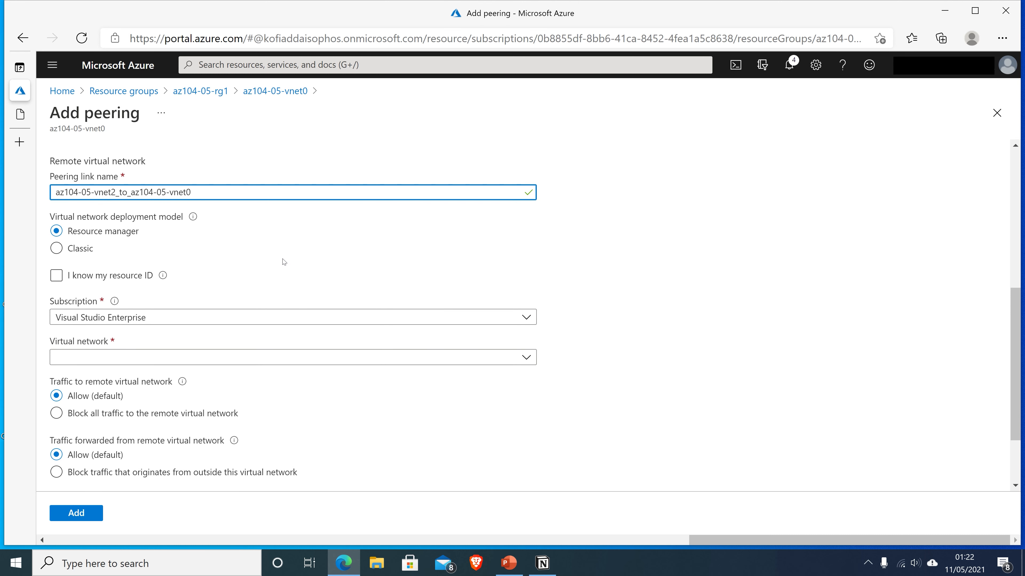
{"action": "scroll", "coordinate": [282, 261], "scroll_direction": "up", "scroll_amount": 2}
{"action": "scroll", "coordinate": [279, 262], "scroll_direction": "down", "scroll_amount": 2}
{"action": "scroll", "coordinate": [278, 262], "scroll_direction": "down", "scroll_amount": 3}
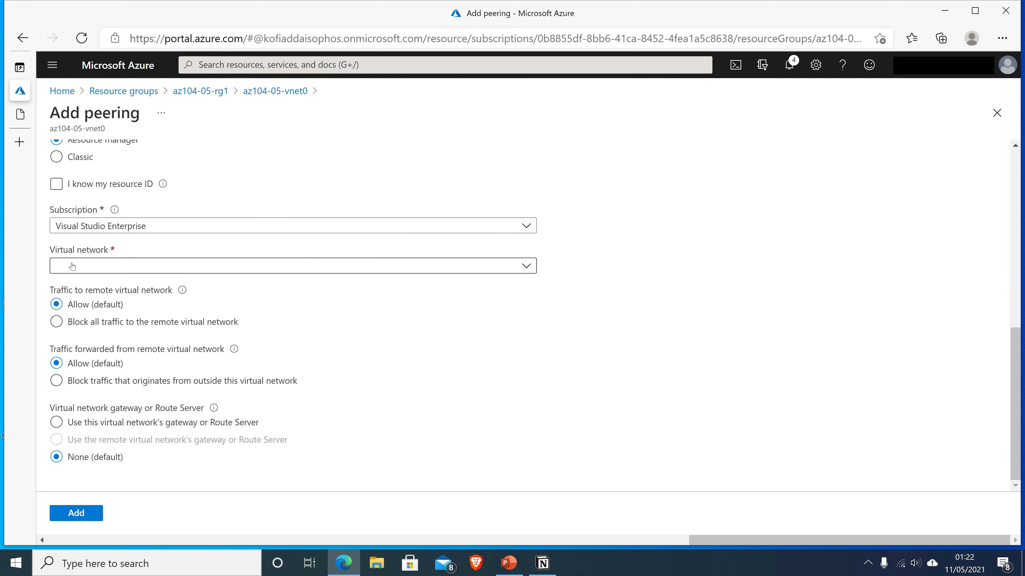
{"action": "left_click", "coordinate": [108, 268]}
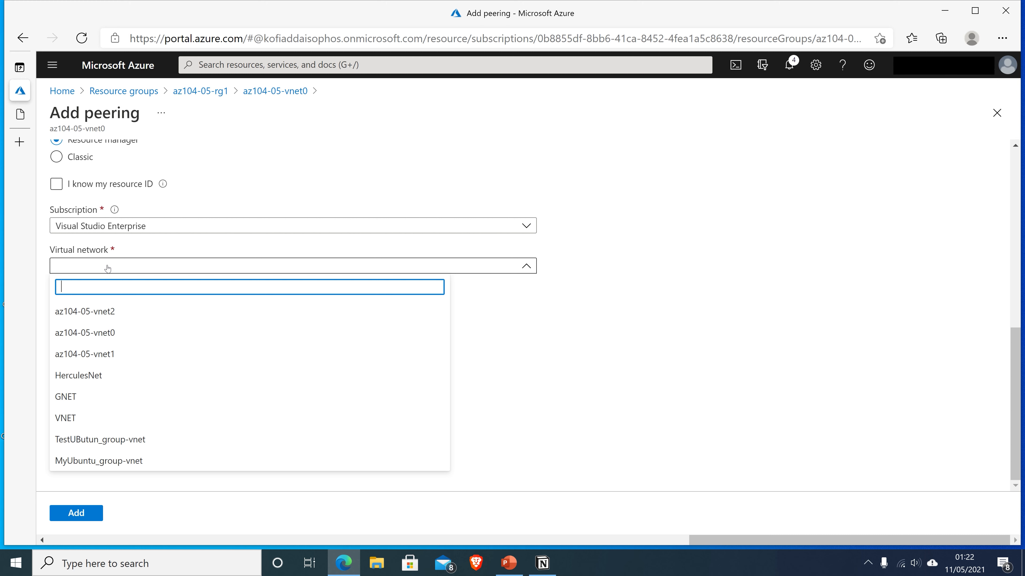
{"action": "left_click", "coordinate": [94, 314]}
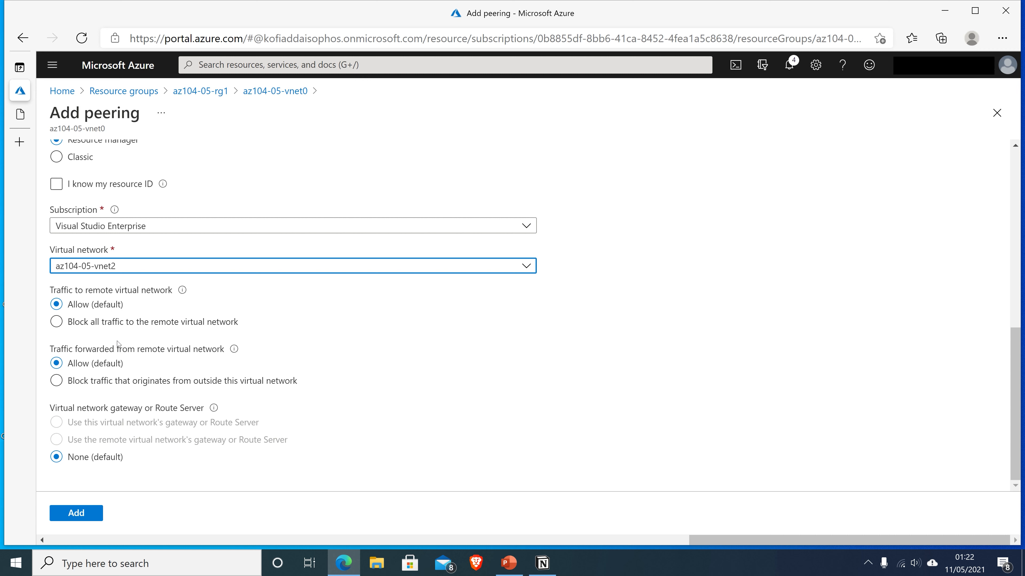
{"action": "left_click", "coordinate": [56, 380]}
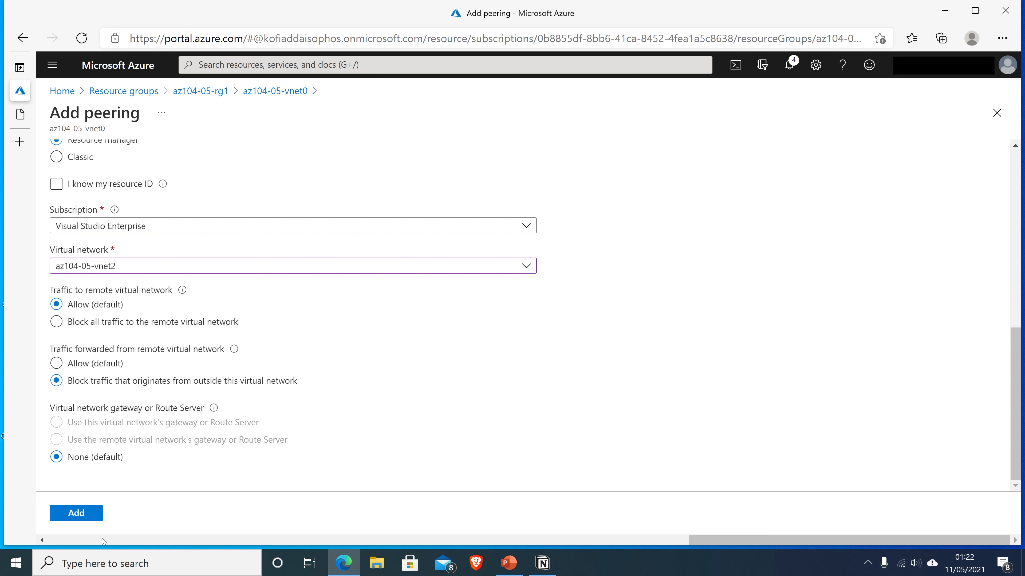
Create the vnet0–vnet2 peering so az104-05-vnet0_to_az104-05-vnet2 appears as Connected
{"action": "left_click", "coordinate": [89, 516]}
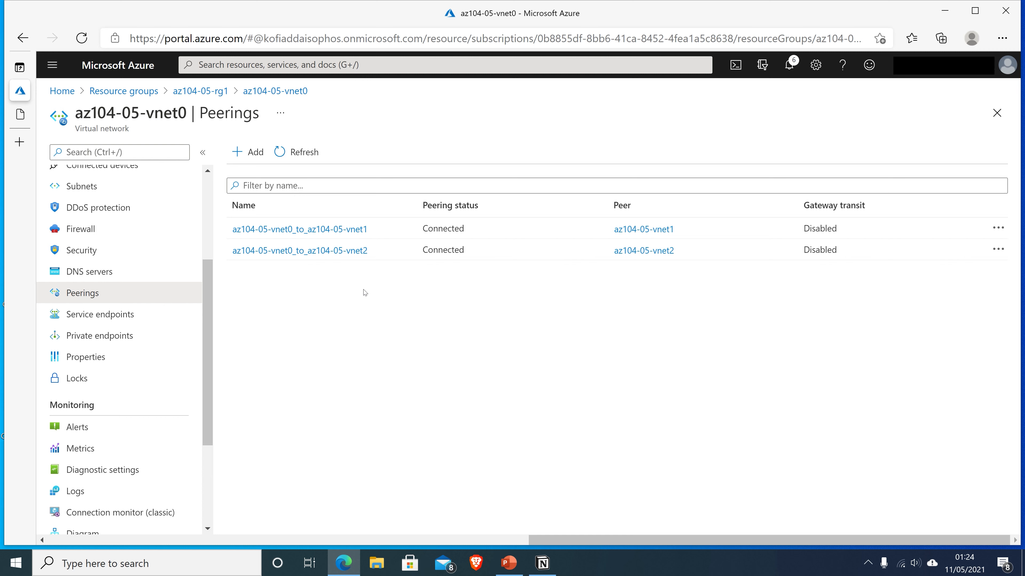
Go through resource group az104-05-rg1 to az104-05-vnet1 and show its Peerings list
{"action": "left_click", "coordinate": [125, 92]}
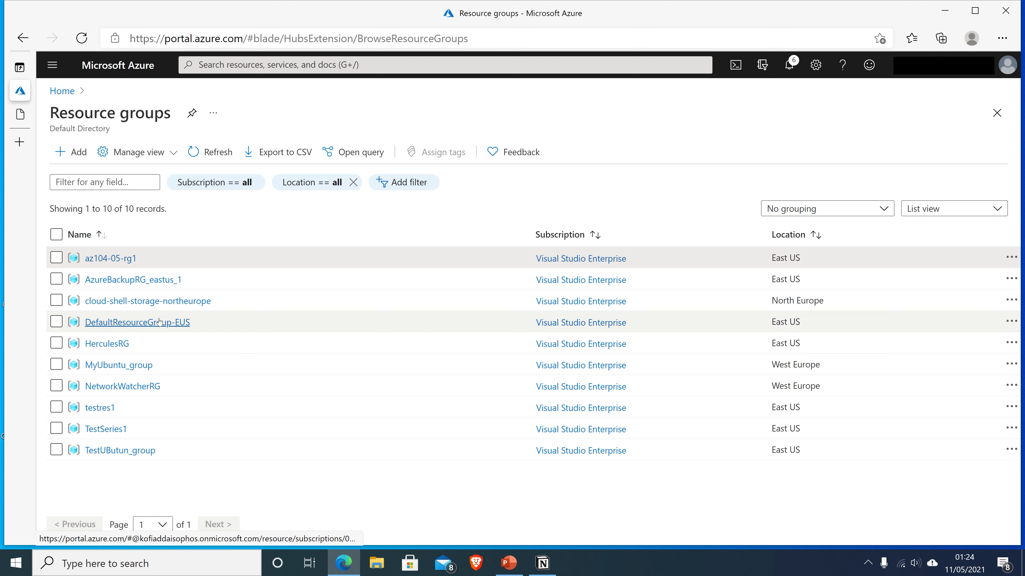
{"action": "left_click", "coordinate": [123, 259]}
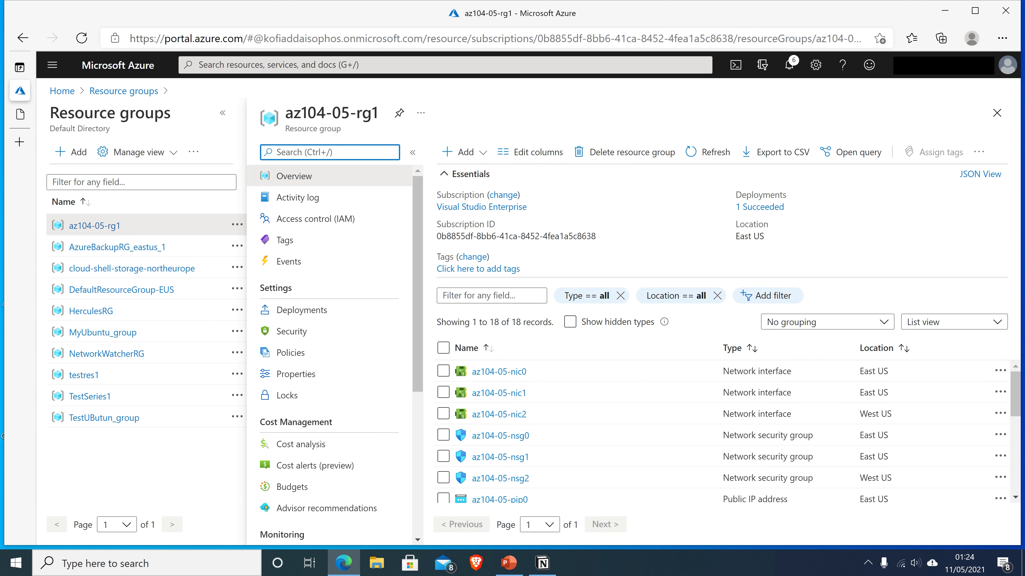
{"action": "scroll", "coordinate": [558, 385], "scroll_direction": "down", "scroll_amount": 5}
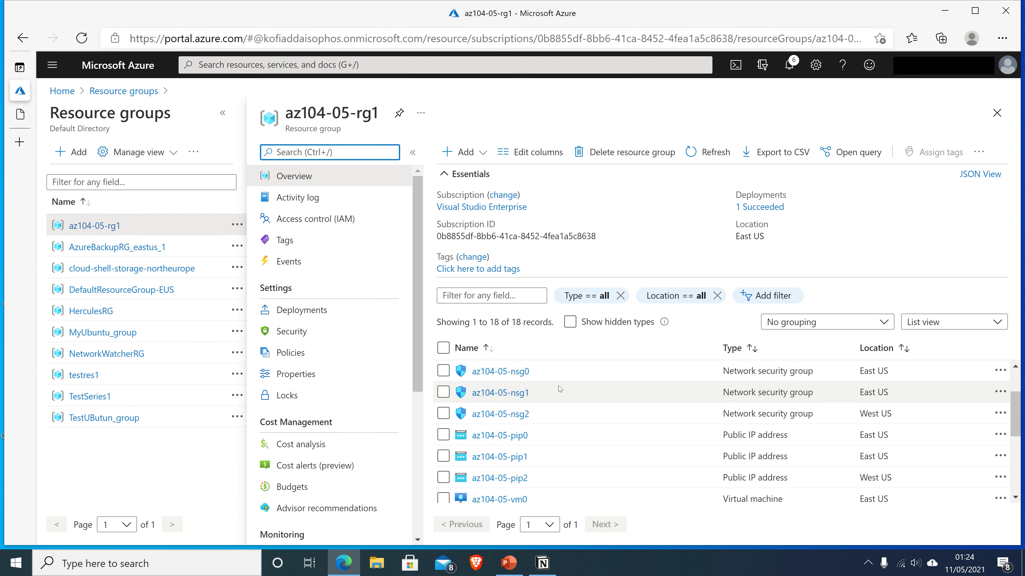
{"action": "scroll", "coordinate": [557, 397], "scroll_direction": "down", "scroll_amount": 5}
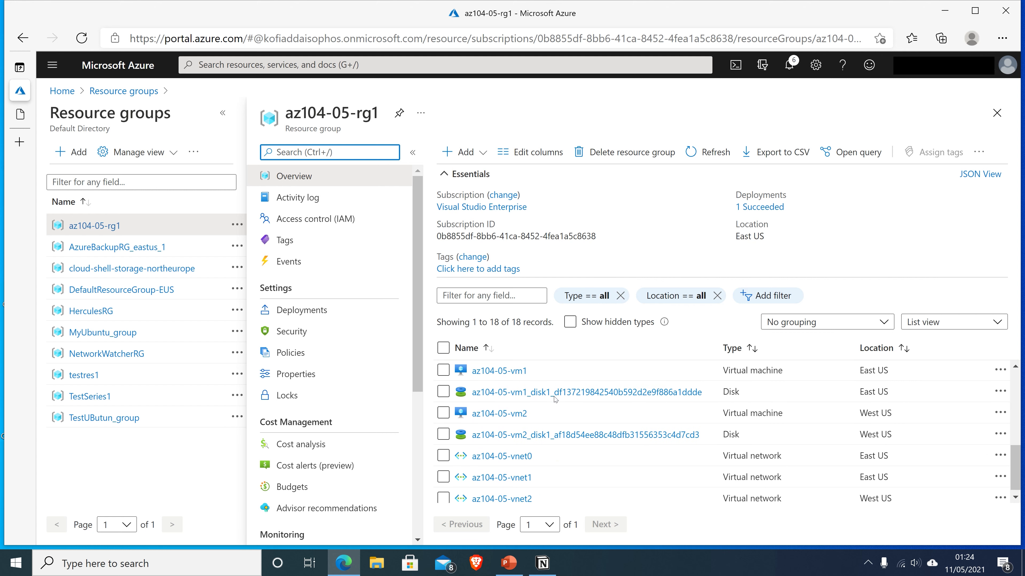
{"action": "left_click", "coordinate": [509, 472]}
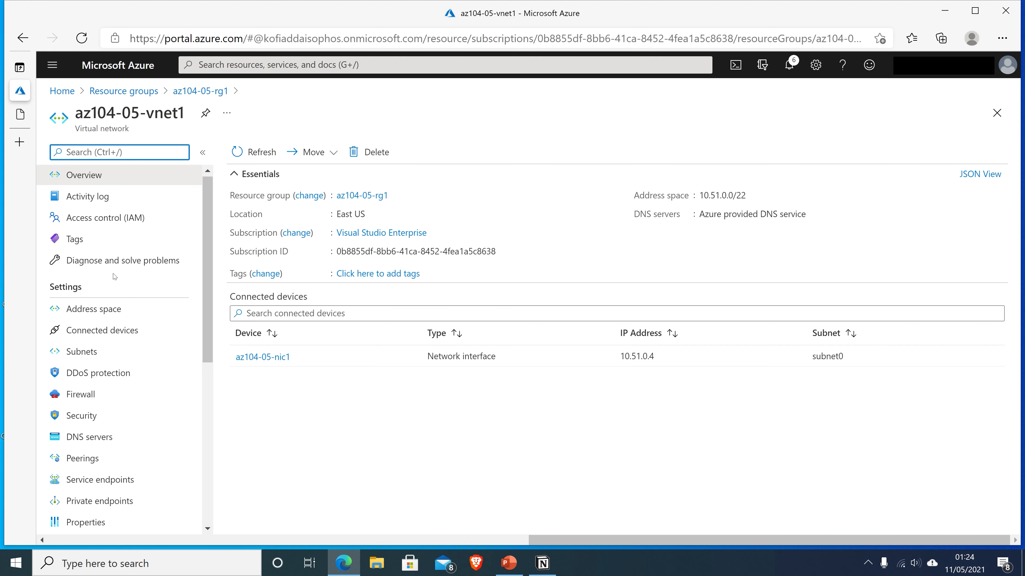
{"action": "scroll", "coordinate": [115, 276], "scroll_direction": "down", "scroll_amount": 2}
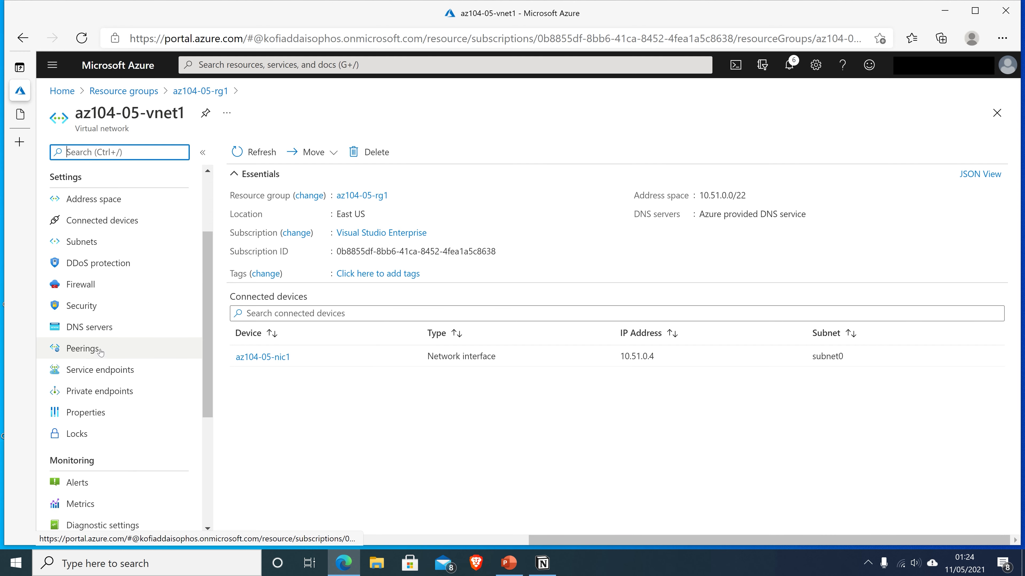
{"action": "left_click", "coordinate": [101, 350]}
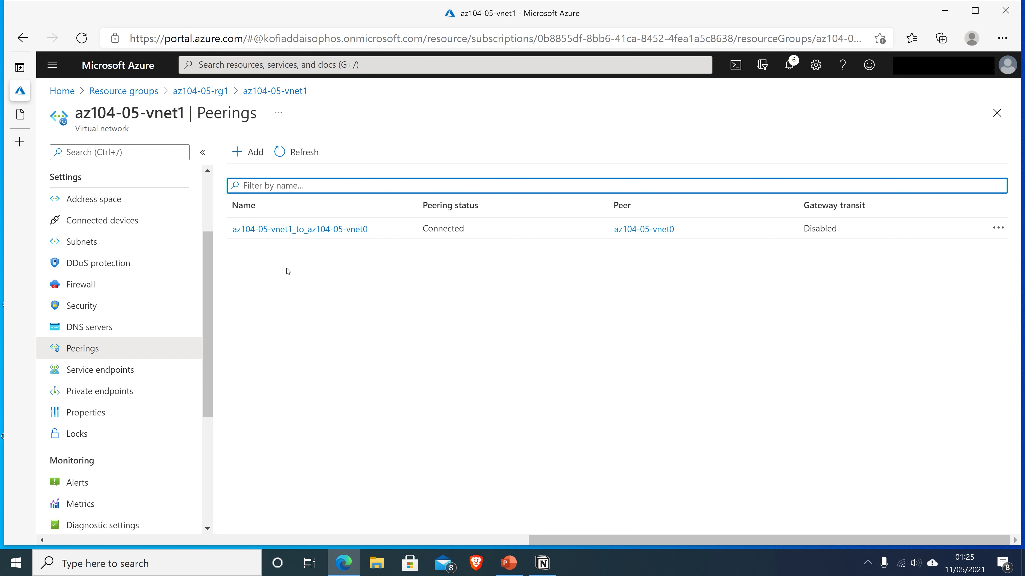
Start a new az104-05-vnet1 peering with local link name az104-05-vnet1_to_az104-05-vnet2, blocking forwarded outside traffic
{"action": "left_click", "coordinate": [251, 160]}
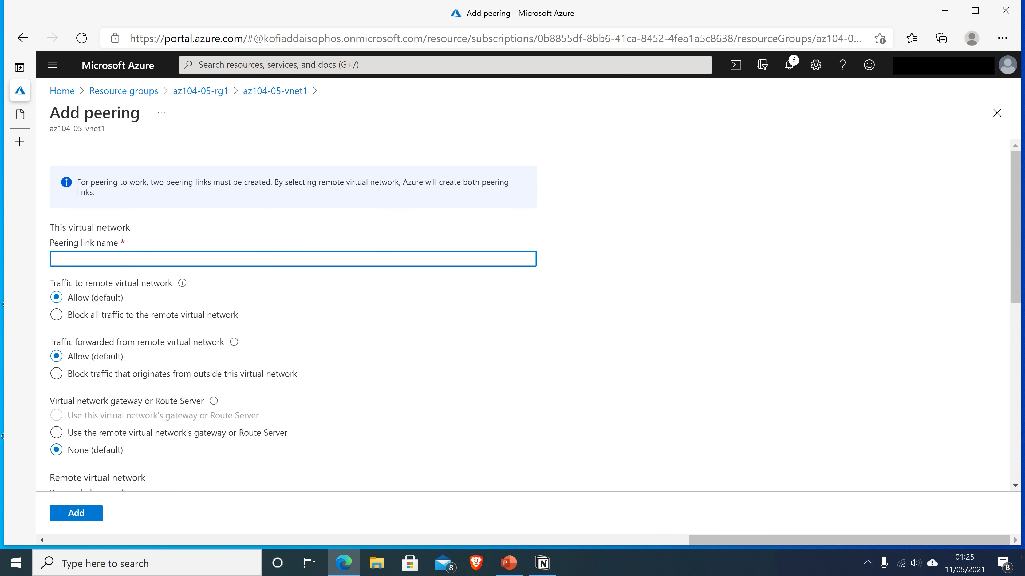
{"action": "type", "text": "az104-05-vnet"}
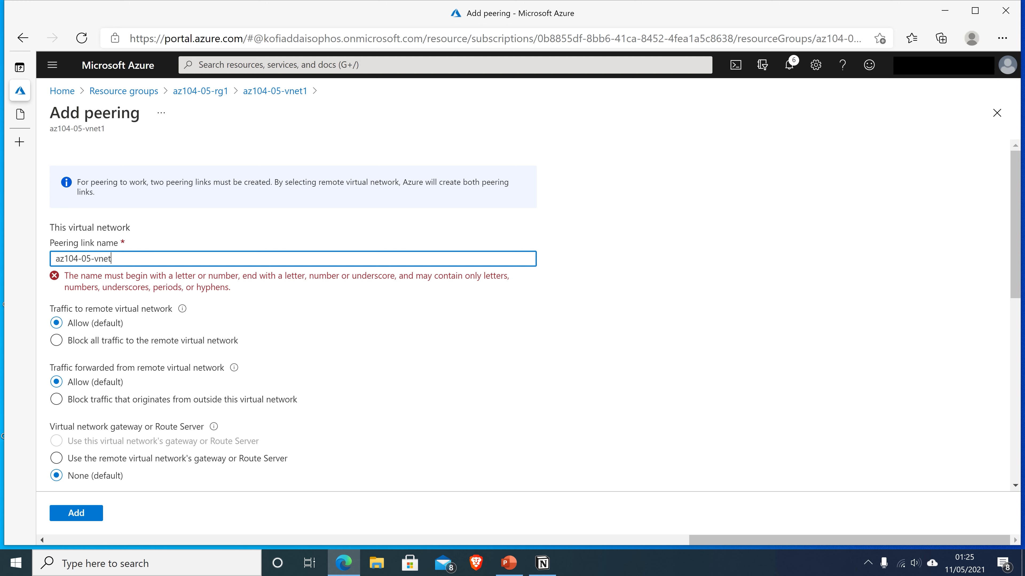
{"action": "type", "text": "1_to"}
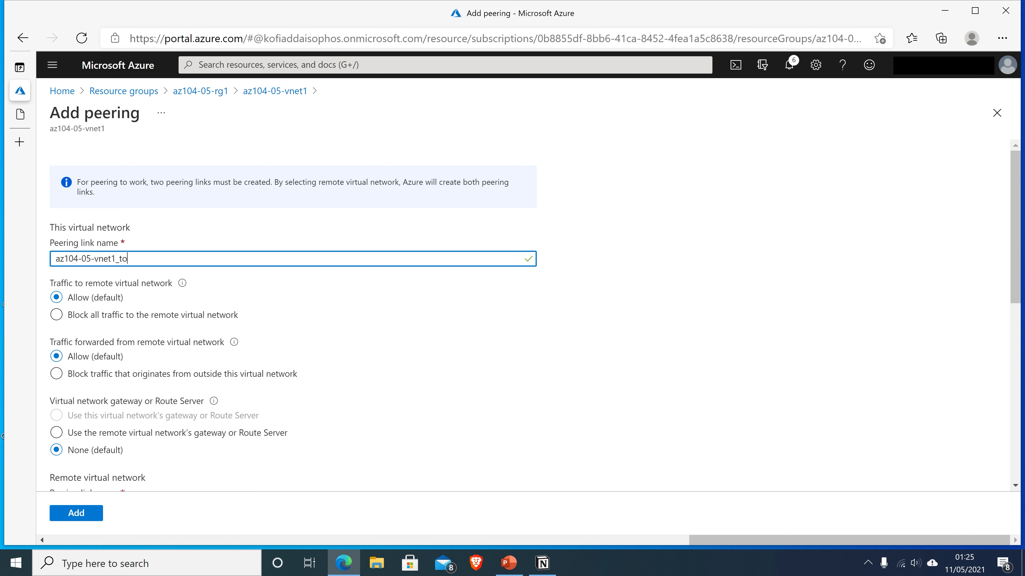
{"action": "type", "text": "_az104-05-vnet2"}
{"action": "scroll", "coordinate": [126, 299], "scroll_direction": "down", "scroll_amount": 1}
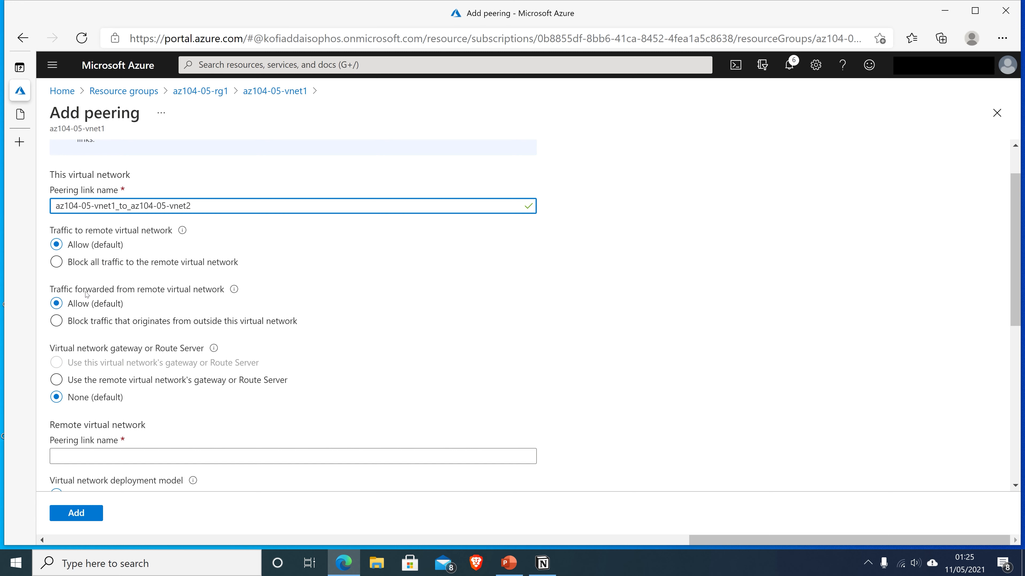
{"action": "left_click", "coordinate": [61, 330]}
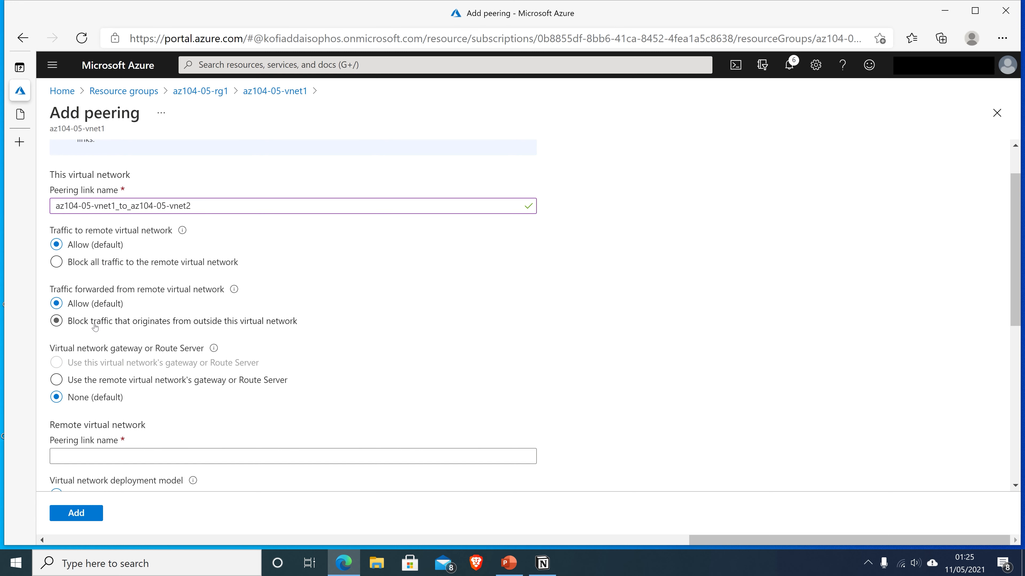
{"action": "scroll", "coordinate": [77, 325], "scroll_direction": "down", "scroll_amount": 1}
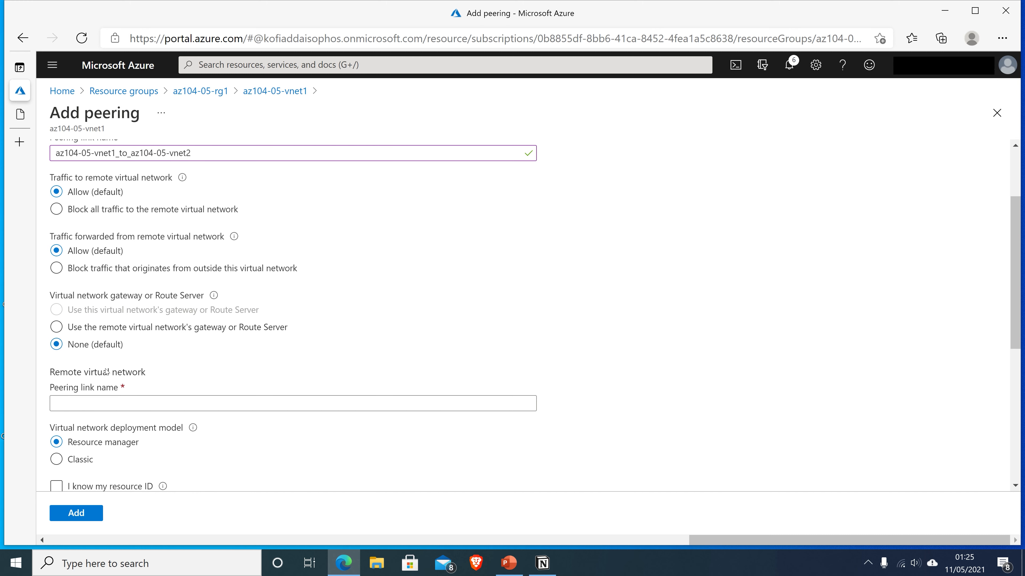
Set remote link az104-05-vnet2_to_az104-05-vnet1 on az104-05-vnet2, blocking forwarded traffic originating outside
{"action": "scroll", "coordinate": [243, 359], "scroll_direction": "down", "scroll_amount": 2}
{"action": "left_click", "coordinate": [57, 298]}
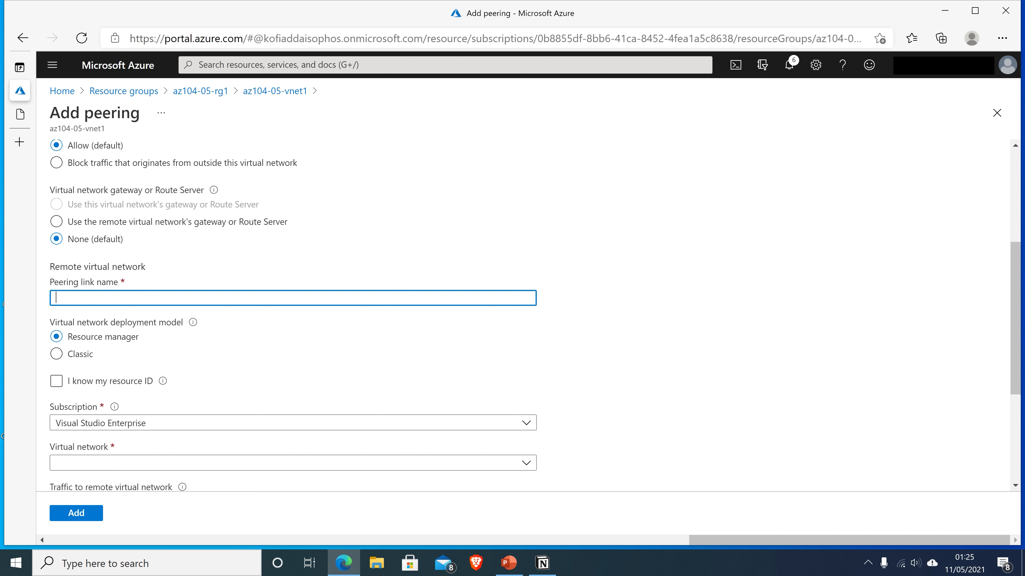
{"action": "type", "text": "az104-05"}
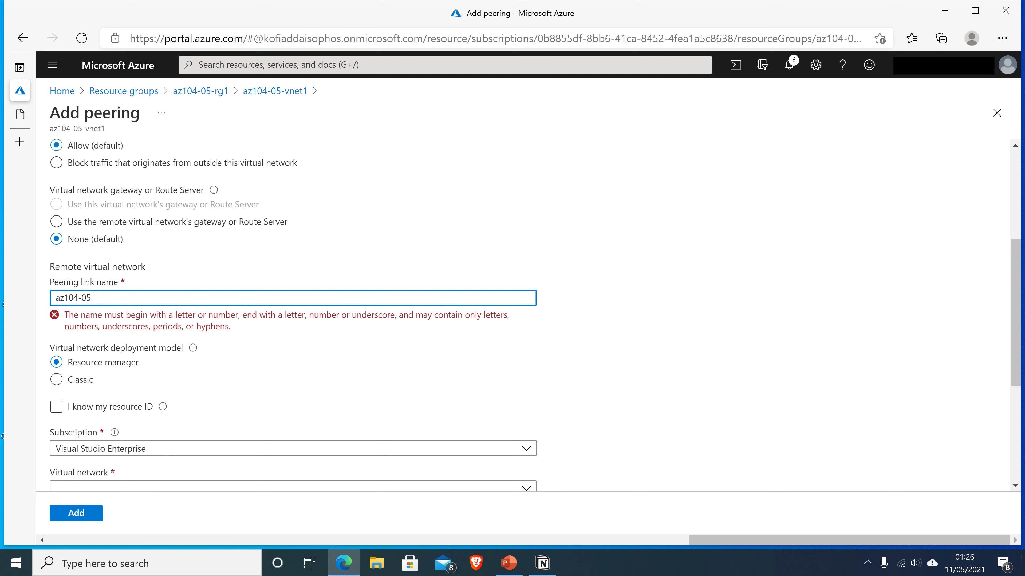
{"action": "type", "text": "-vnet2"}
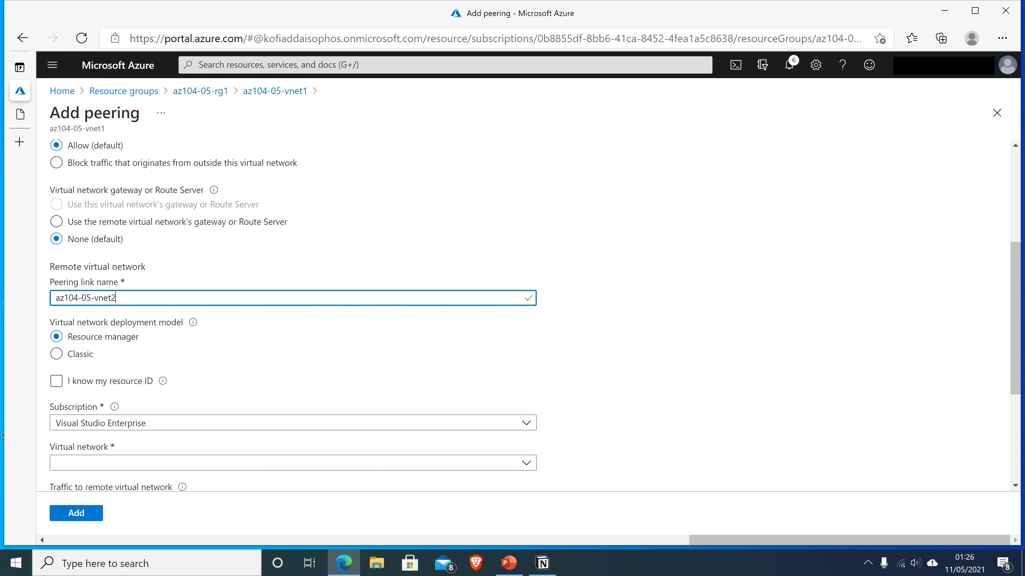
{"action": "type", "text": "_to_az104-05-vnet1"}
{"action": "scroll", "coordinate": [87, 331], "scroll_direction": "down", "scroll_amount": 3}
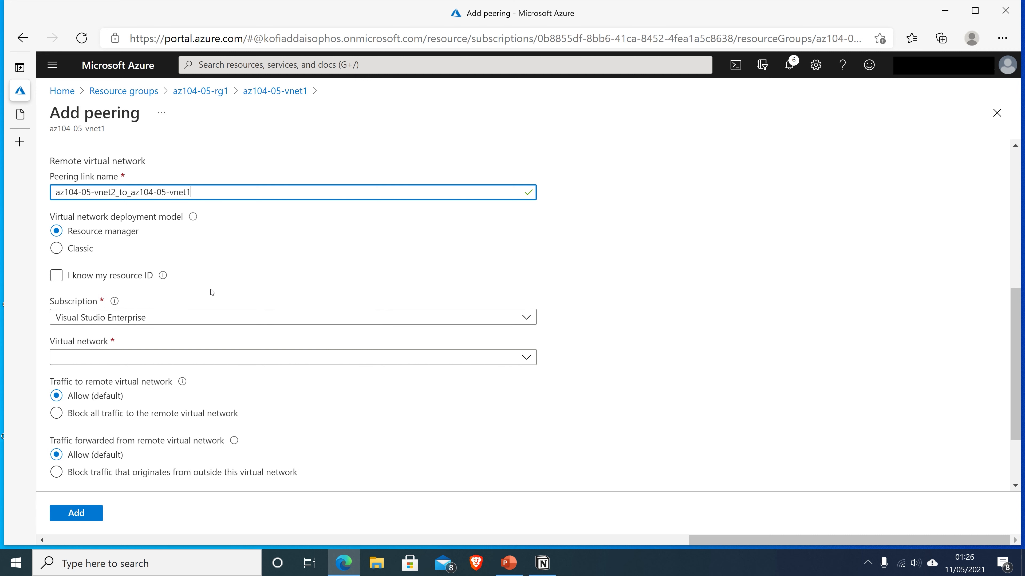
{"action": "left_click", "coordinate": [103, 360]}
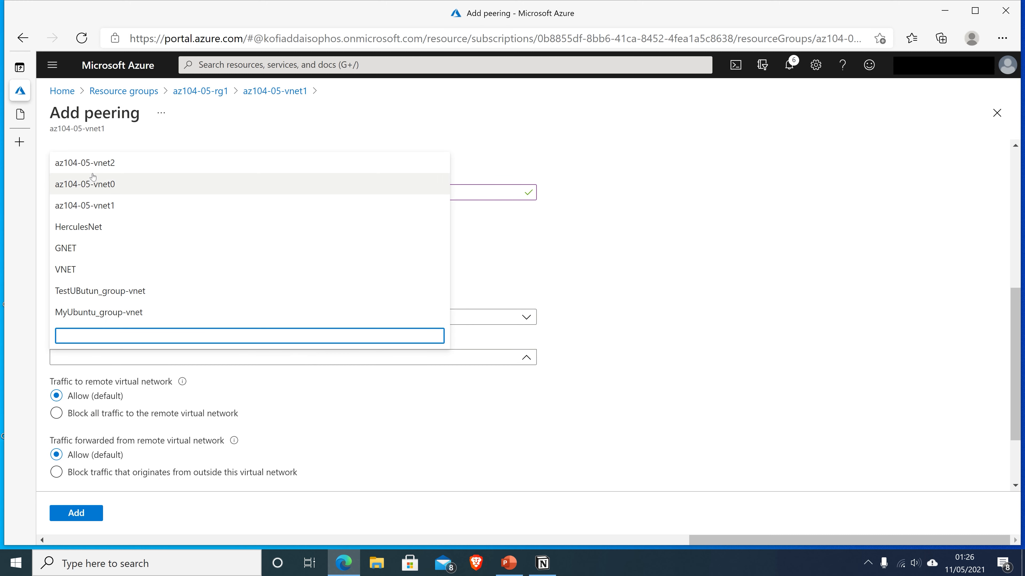
{"action": "left_click", "coordinate": [101, 163]}
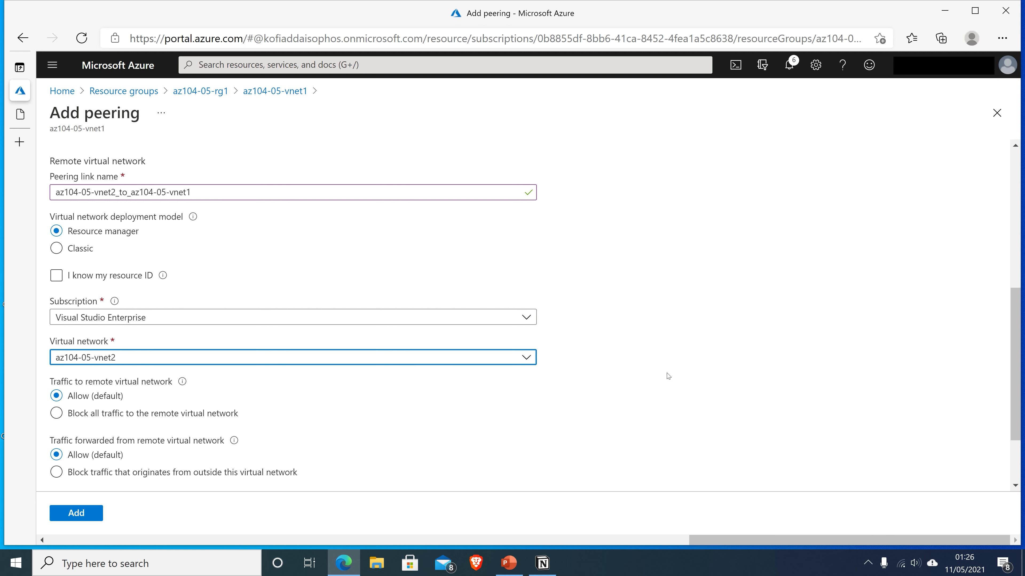
{"action": "scroll", "coordinate": [735, 382], "scroll_direction": "down", "scroll_amount": 1}
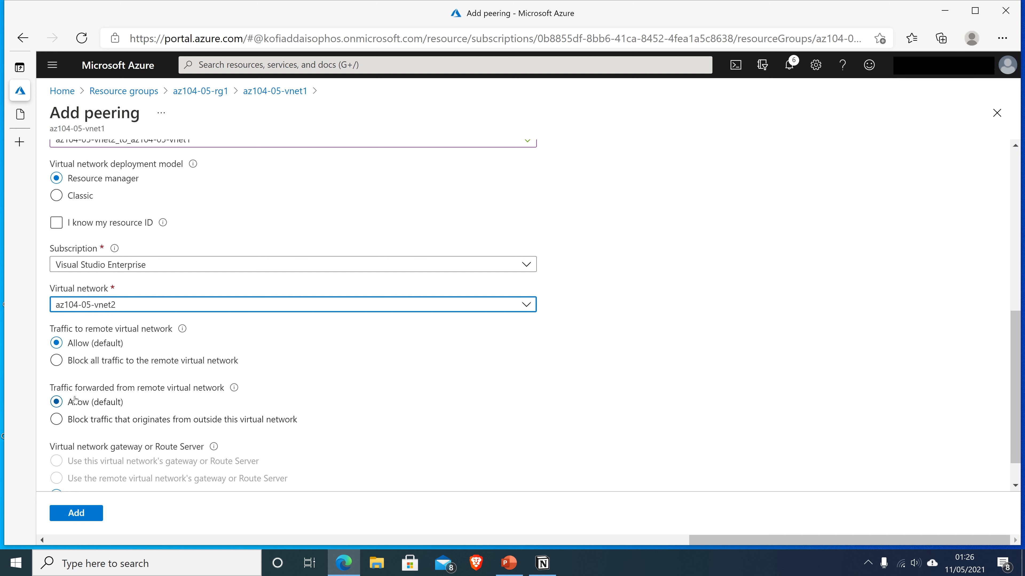
{"action": "left_click", "coordinate": [60, 422]}
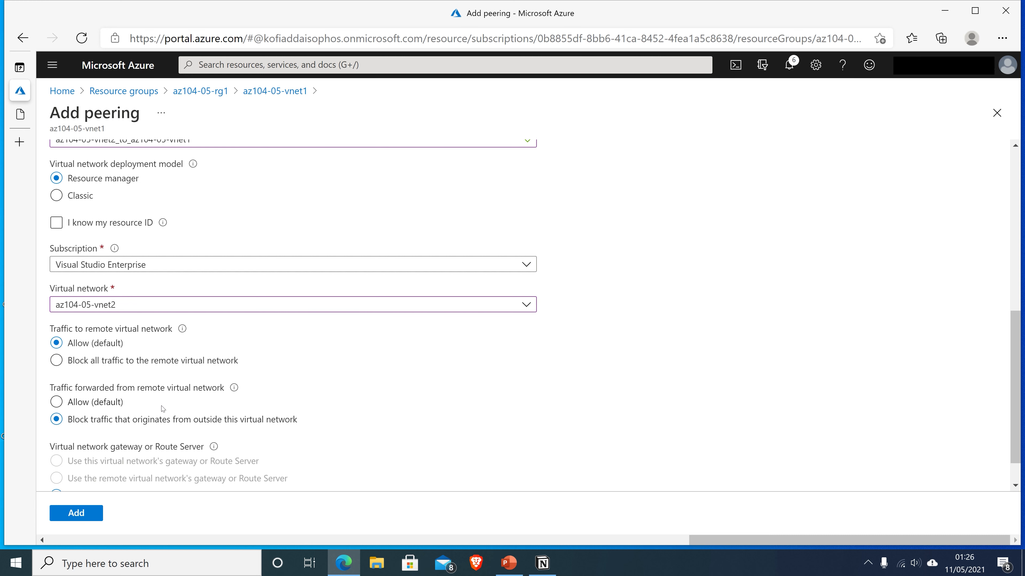
{"action": "scroll", "coordinate": [302, 374], "scroll_direction": "down", "scroll_amount": 1}
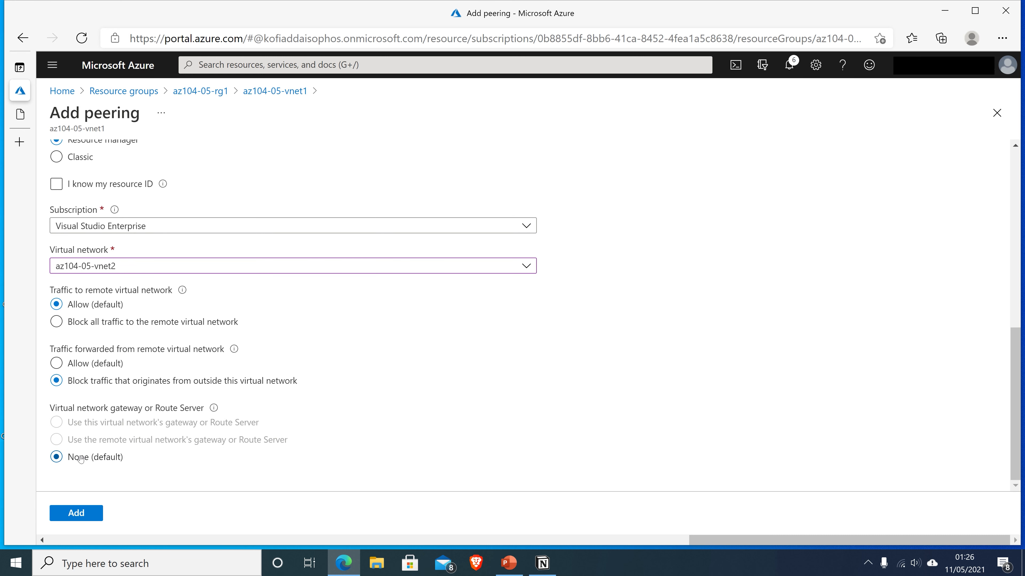
Create the vnet1–vnet2 peering so az104-05-vnet1_to_az104-05-vnet2 shows Connected
{"action": "left_click", "coordinate": [90, 517]}
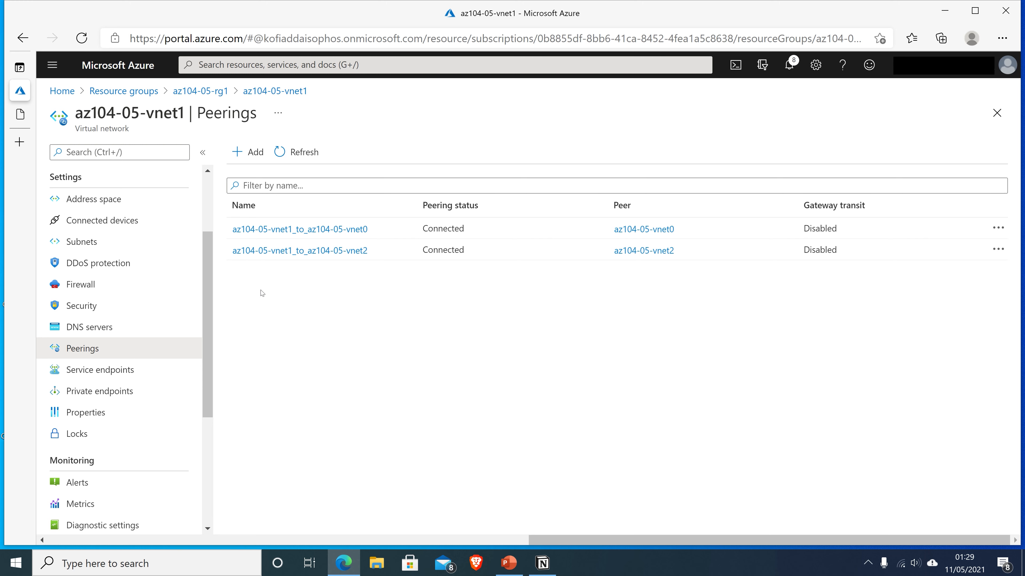
Return to resource group az104-05-rg1 and open the az104-05-vm0 virtual machine overview
{"action": "left_click", "coordinate": [131, 92]}
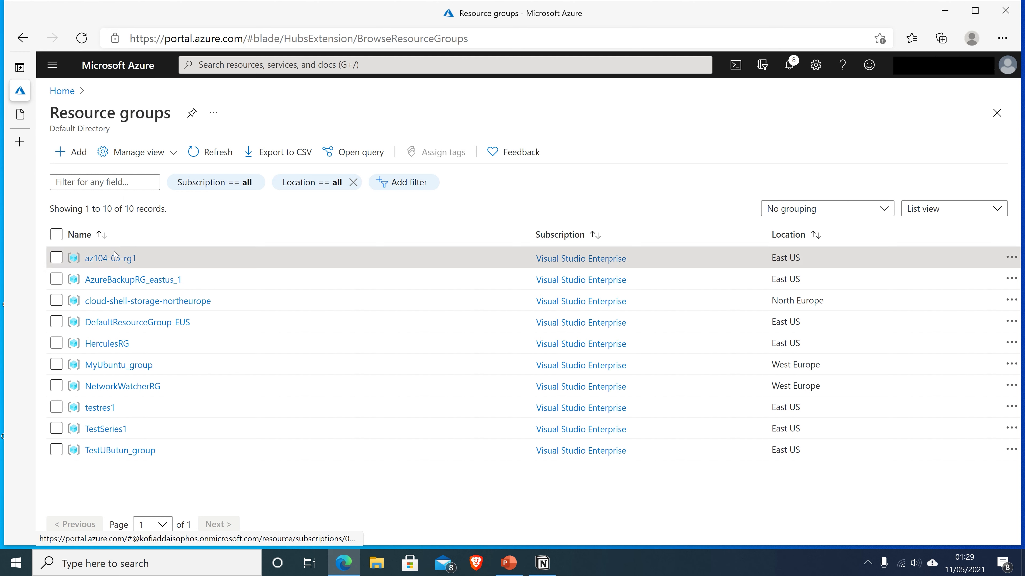
{"action": "left_click", "coordinate": [119, 258]}
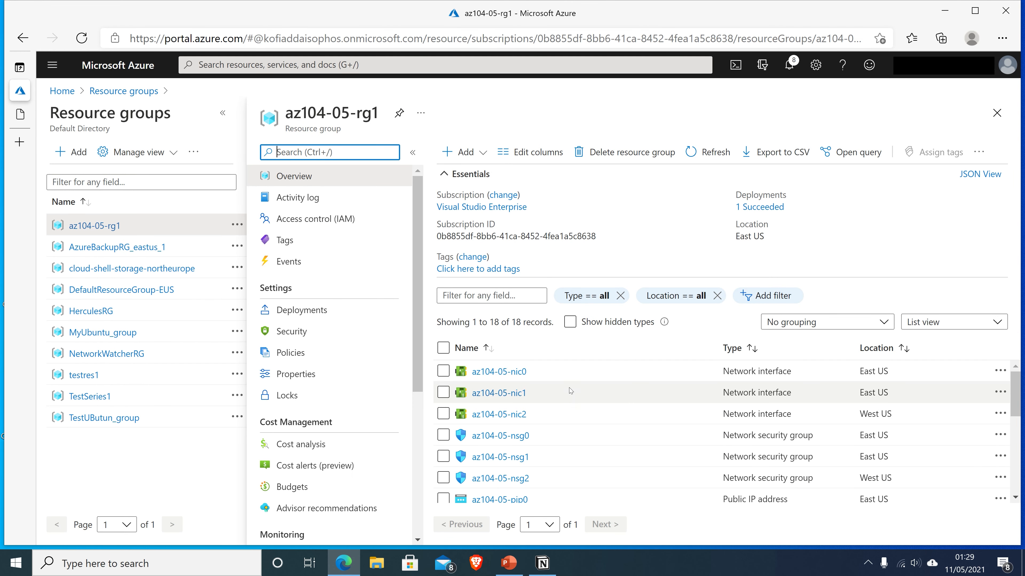
{"action": "scroll", "coordinate": [569, 389], "scroll_direction": "down", "scroll_amount": 4}
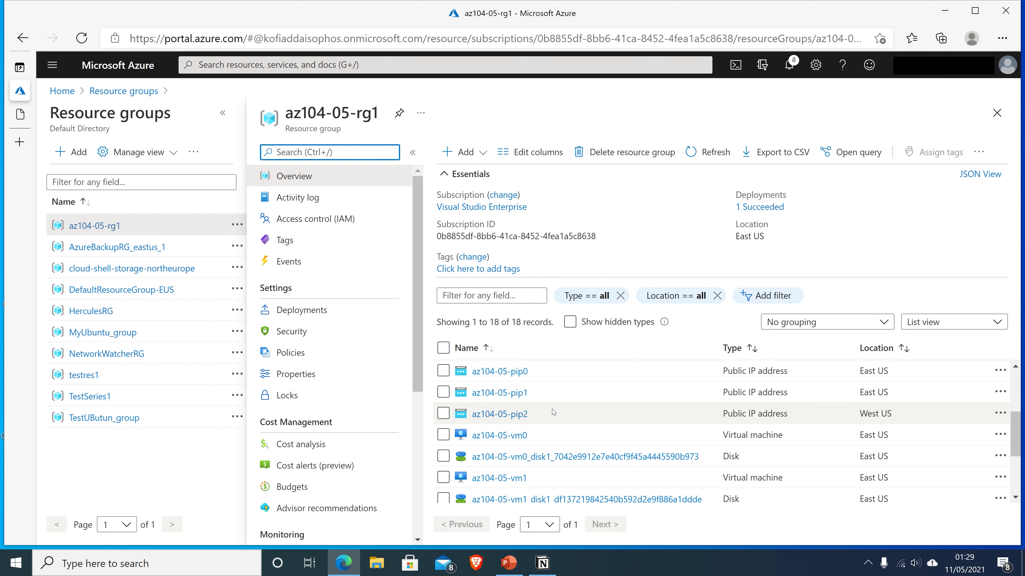
{"action": "left_click", "coordinate": [519, 436]}
{"action": "scroll", "coordinate": [515, 440], "scroll_direction": "down", "scroll_amount": 2}
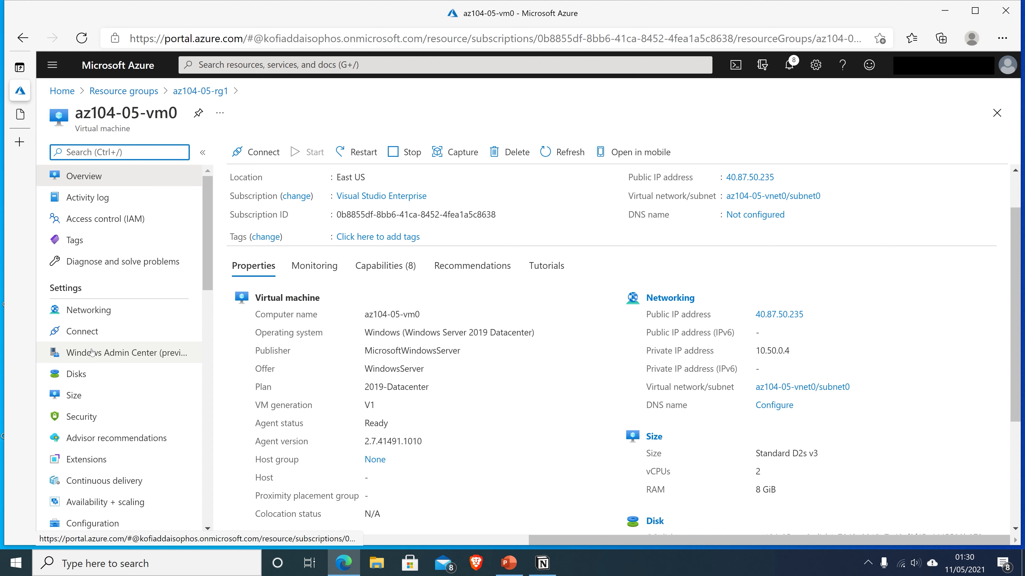
Download the RDP file for az104-05-vm0 and launch the remote desktop connection
{"action": "left_click", "coordinate": [83, 332]}
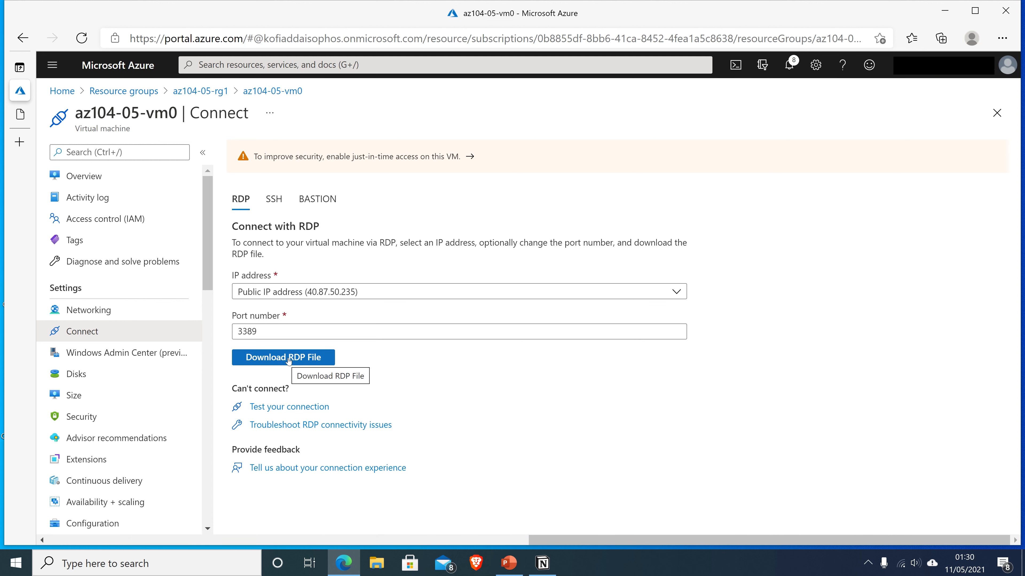
{"action": "left_click", "coordinate": [288, 358]}
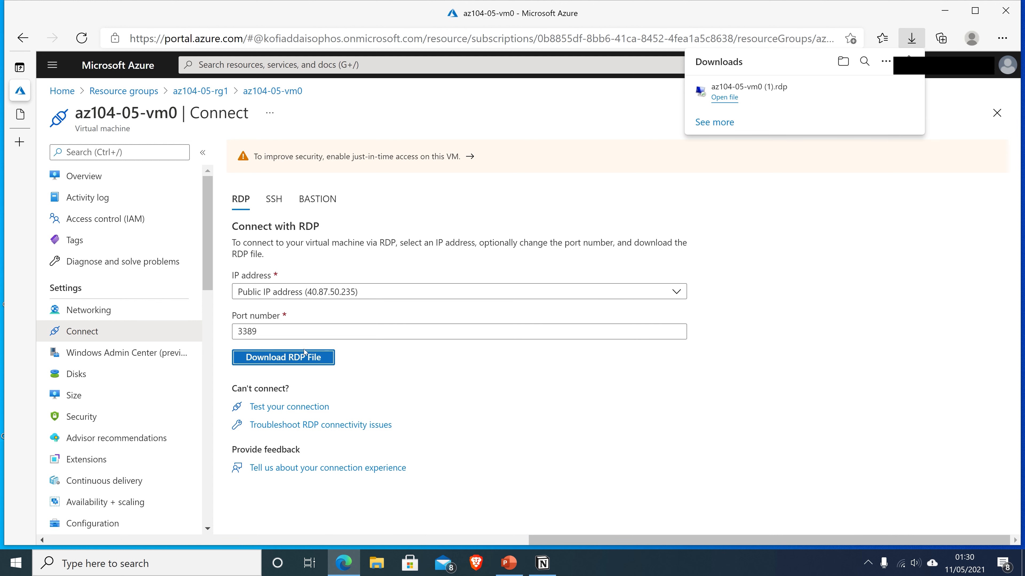
{"action": "left_click", "coordinate": [724, 98]}
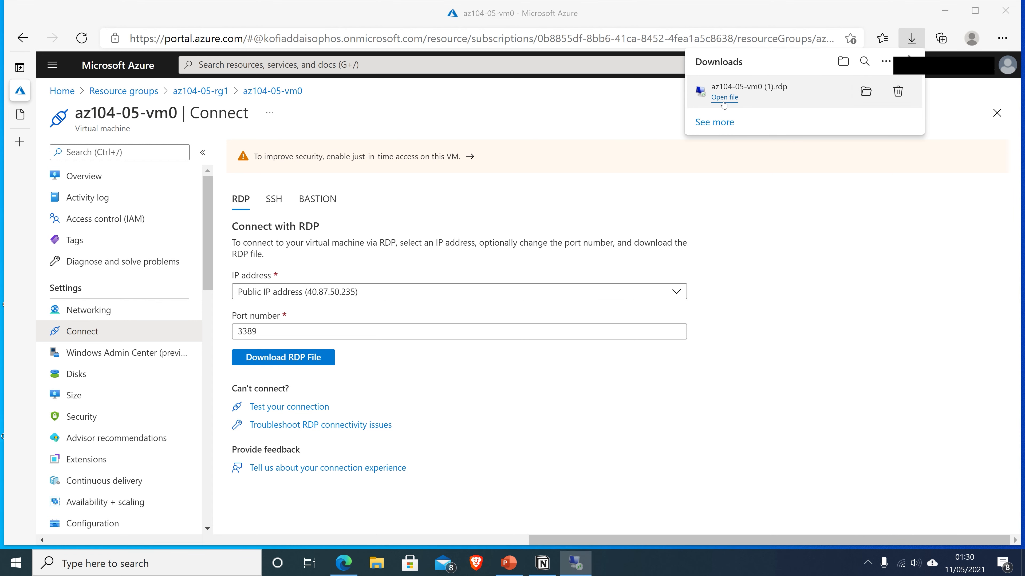
{"action": "left_click", "coordinate": [588, 351]}
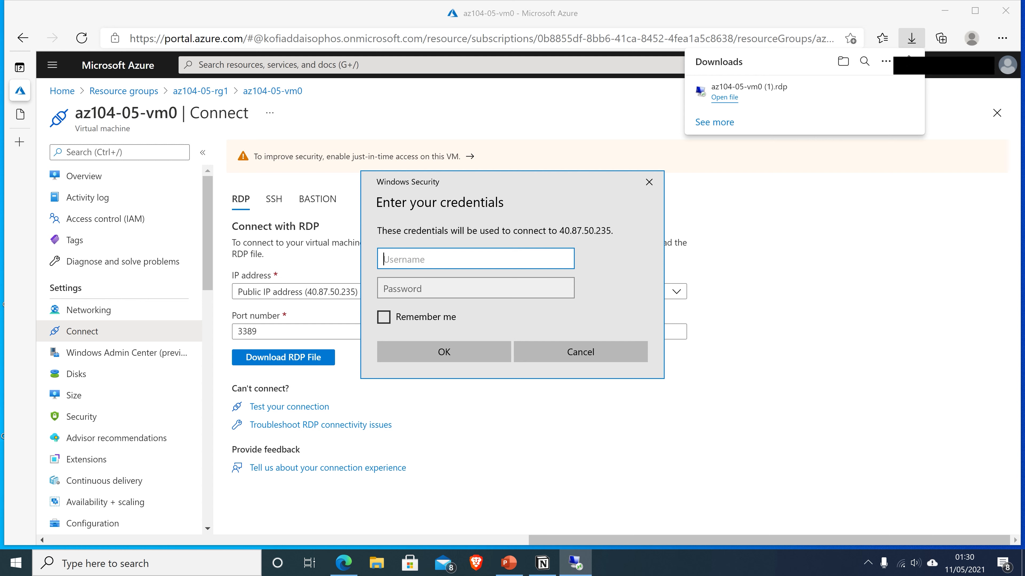
Sign in to the VM with the admin username and password
{"action": "type", "text": "Student"}
{"action": "key", "text": "Tab"}
{"action": "type", "text": "••••••••"}
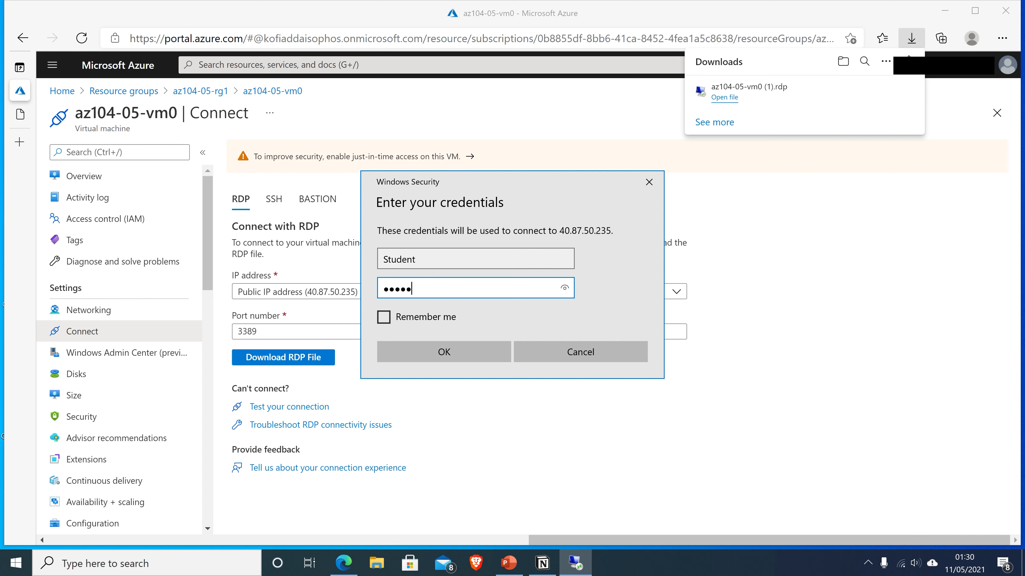
{"action": "type", "text": "•••••"}
{"action": "left_click", "coordinate": [452, 354]}
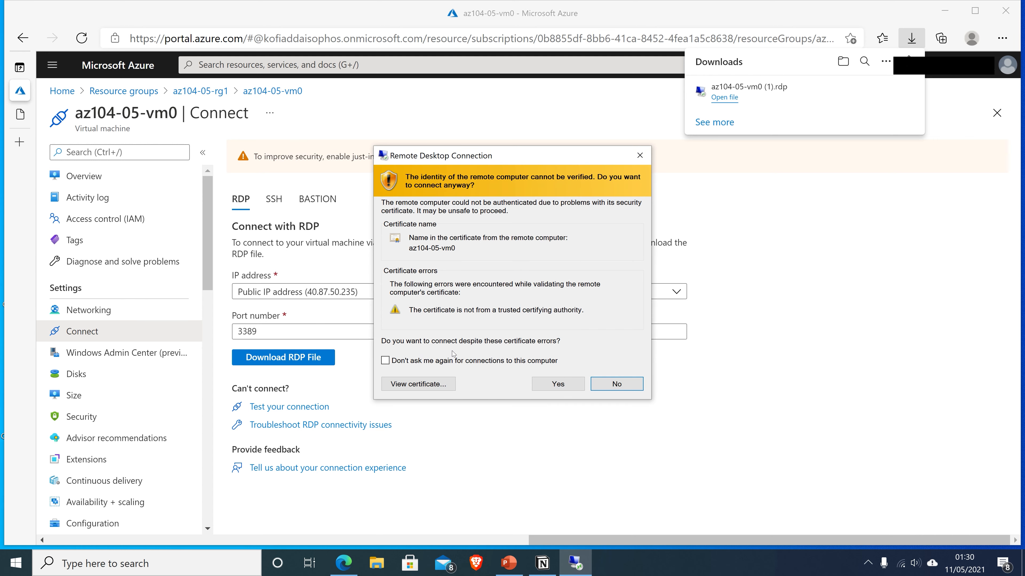
Accept the certificate, allow network discovery, and minimize the az104-05-vm0 remote session
{"action": "left_click", "coordinate": [555, 385]}
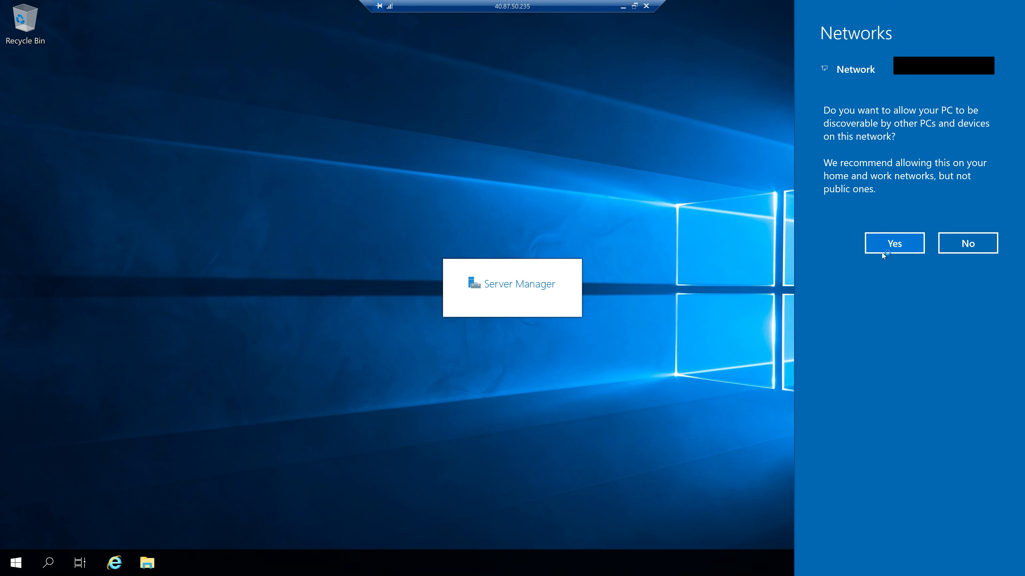
{"action": "left_click", "coordinate": [882, 252]}
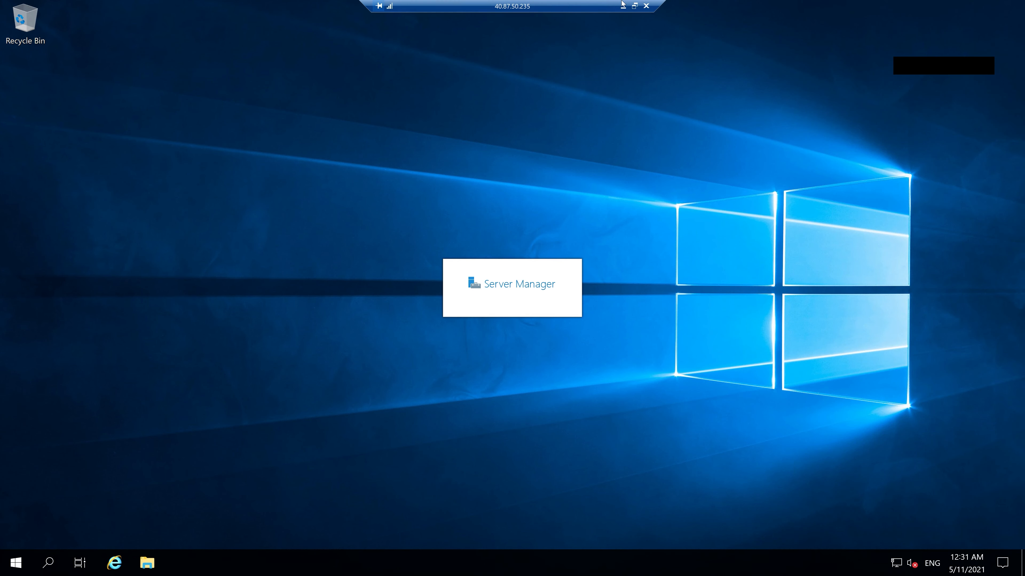
{"action": "left_click", "coordinate": [623, 5]}
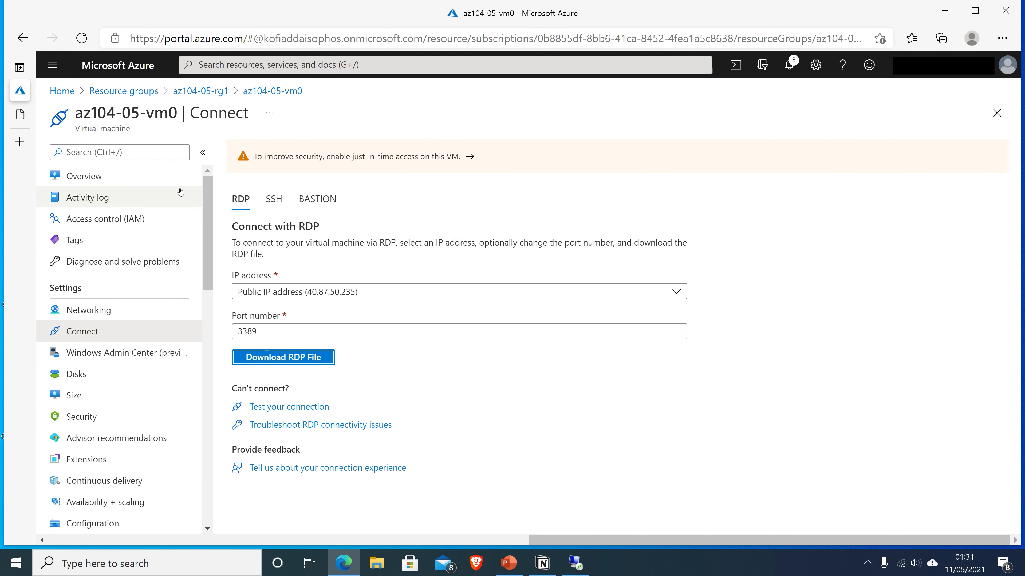
Review az104-05-vm0's overview, then note az104-05-vm1's private IP address 10.51.0.4
{"action": "left_click", "coordinate": [97, 180]}
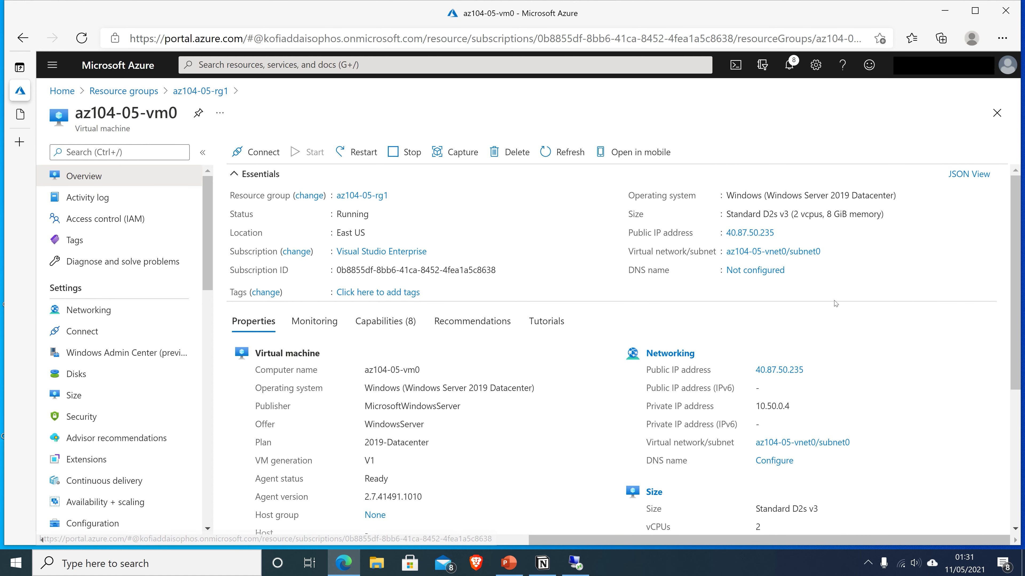
{"action": "scroll", "coordinate": [835, 303], "scroll_direction": "down", "scroll_amount": 1}
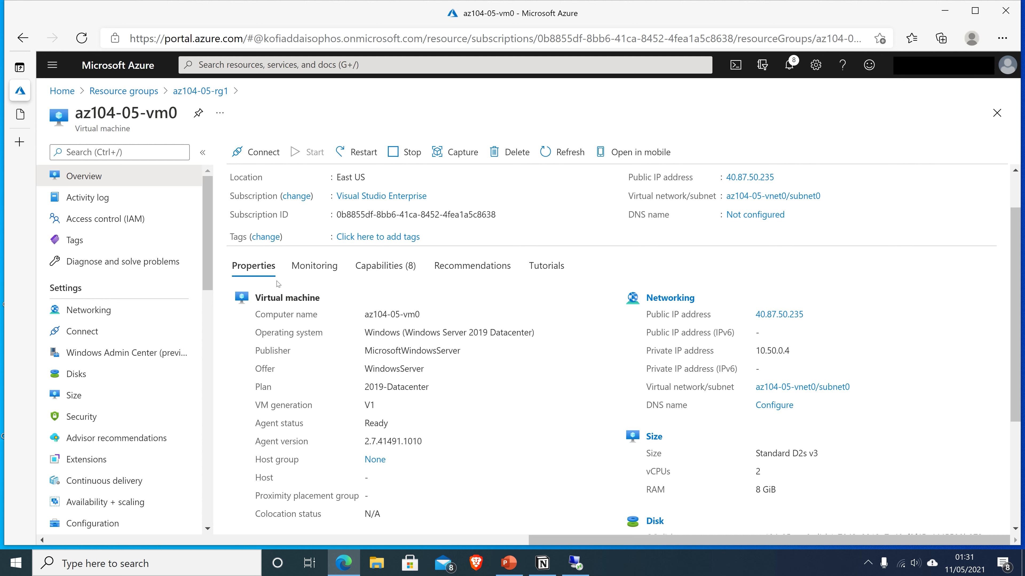
{"action": "left_click", "coordinate": [143, 96]}
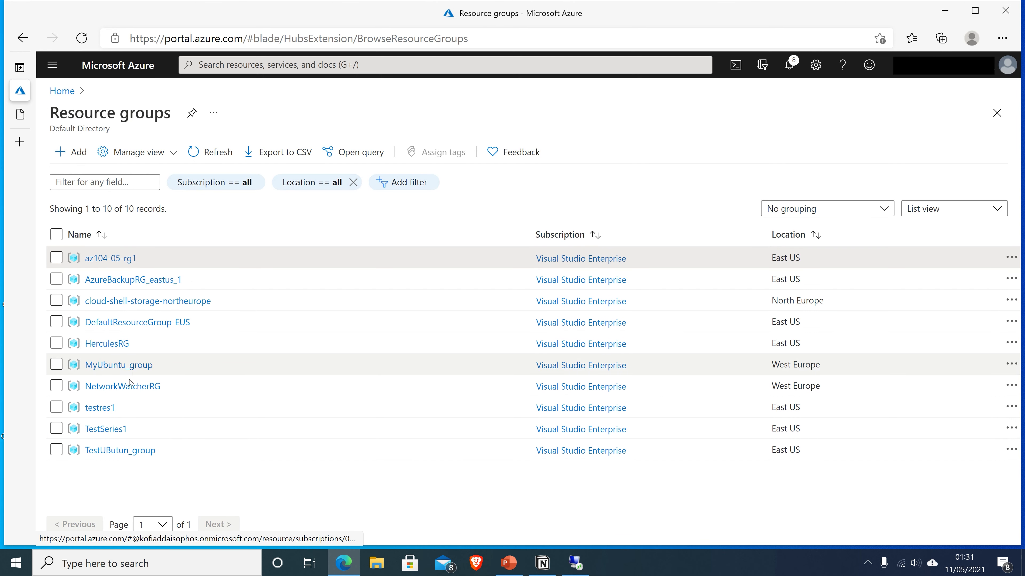
{"action": "left_click", "coordinate": [110, 259]}
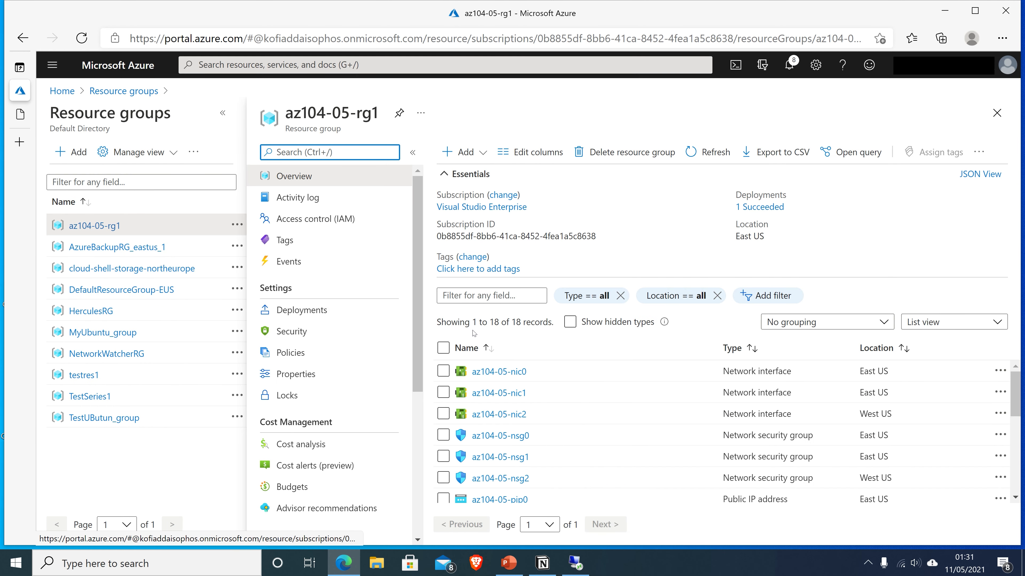
{"action": "scroll", "coordinate": [560, 391], "scroll_direction": "down", "scroll_amount": 5}
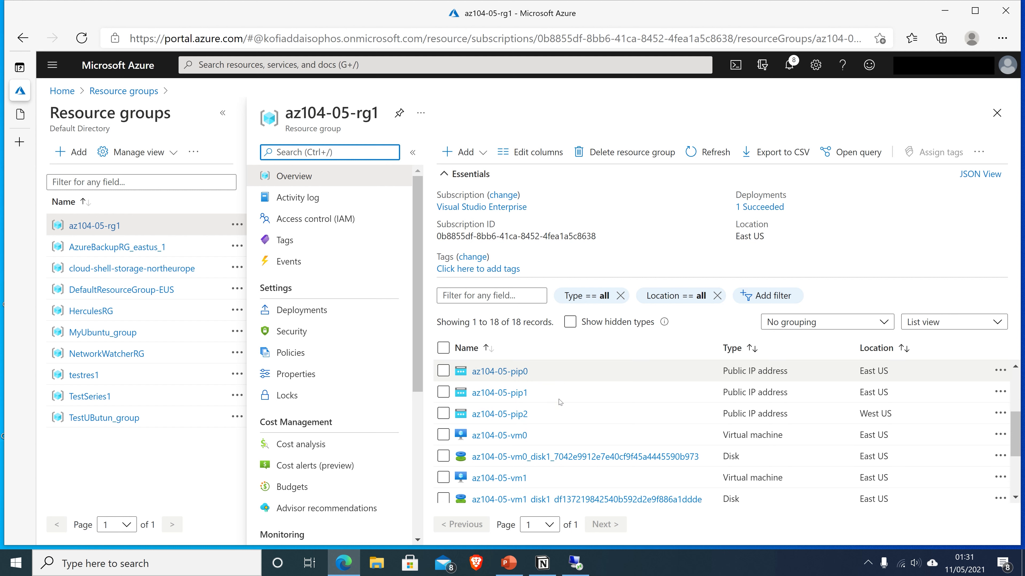
{"action": "left_click", "coordinate": [495, 456]}
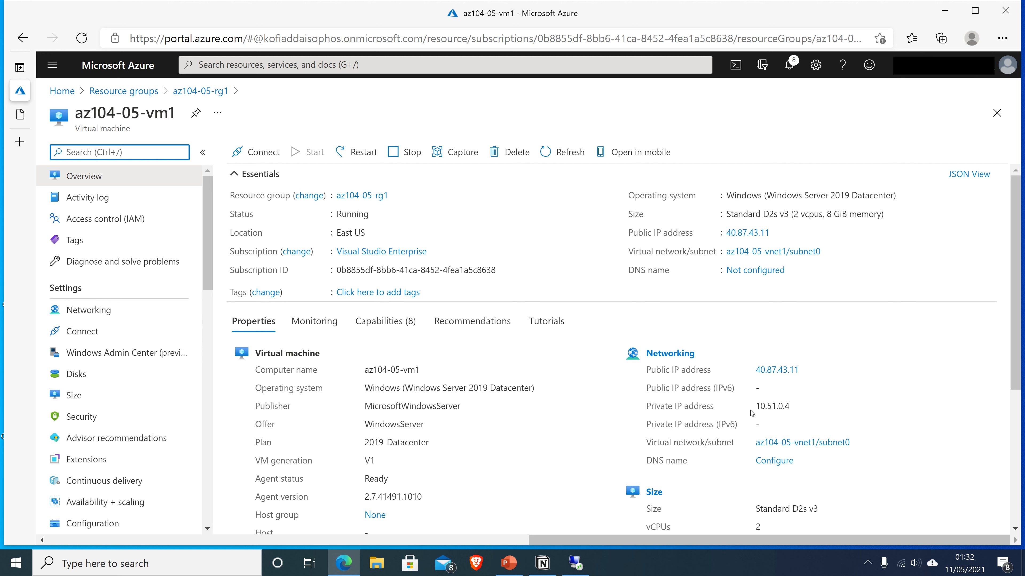
{"action": "left_click_drag", "start_coordinate": [760, 405], "coordinate": [755, 406]}
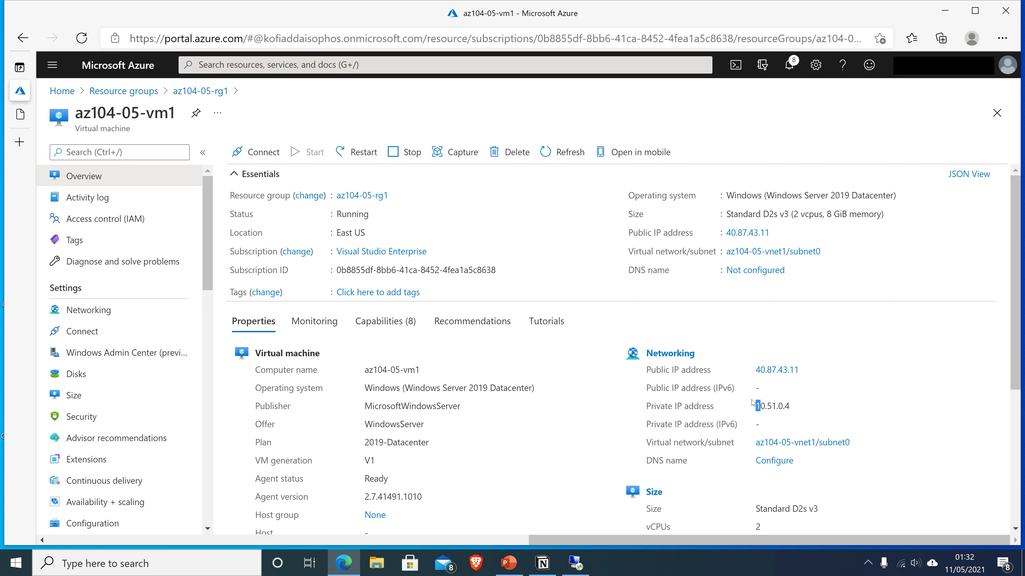
Open az104-05-vm2 from az104-05-rg1 to view its private IP address 10.52.0.4
{"action": "left_click", "coordinate": [117, 92]}
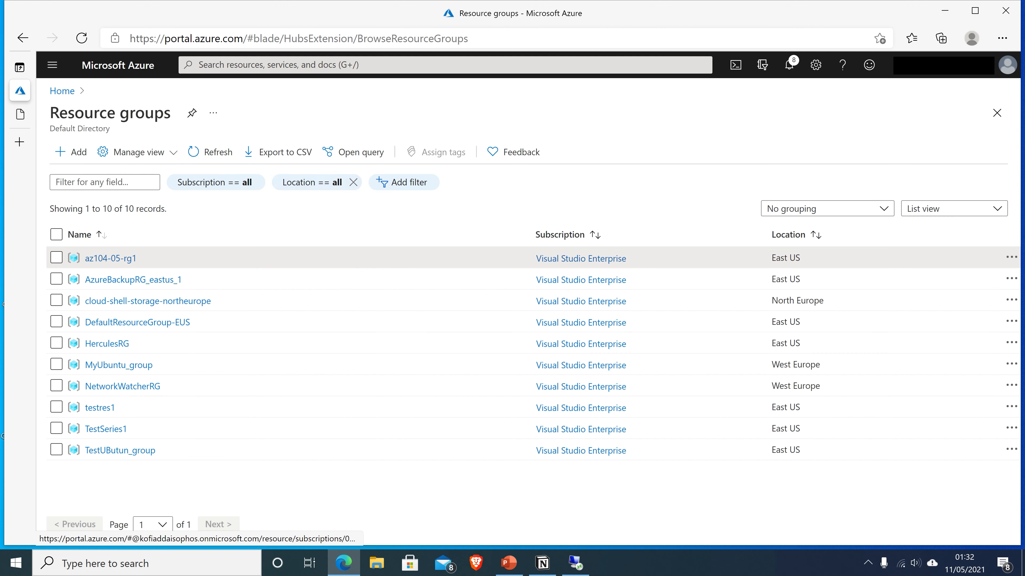
{"action": "left_click", "coordinate": [108, 259]}
{"action": "scroll", "coordinate": [541, 378], "scroll_direction": "down", "scroll_amount": 3}
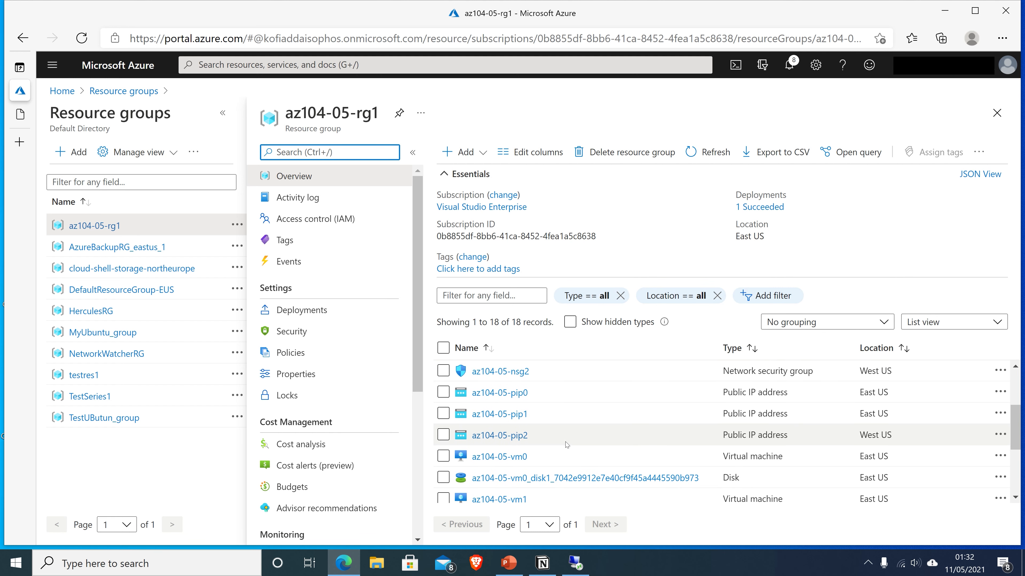
{"action": "scroll", "coordinate": [567, 445], "scroll_direction": "down", "scroll_amount": 3}
{"action": "scroll", "coordinate": [567, 445], "scroll_direction": "down", "scroll_amount": 1}
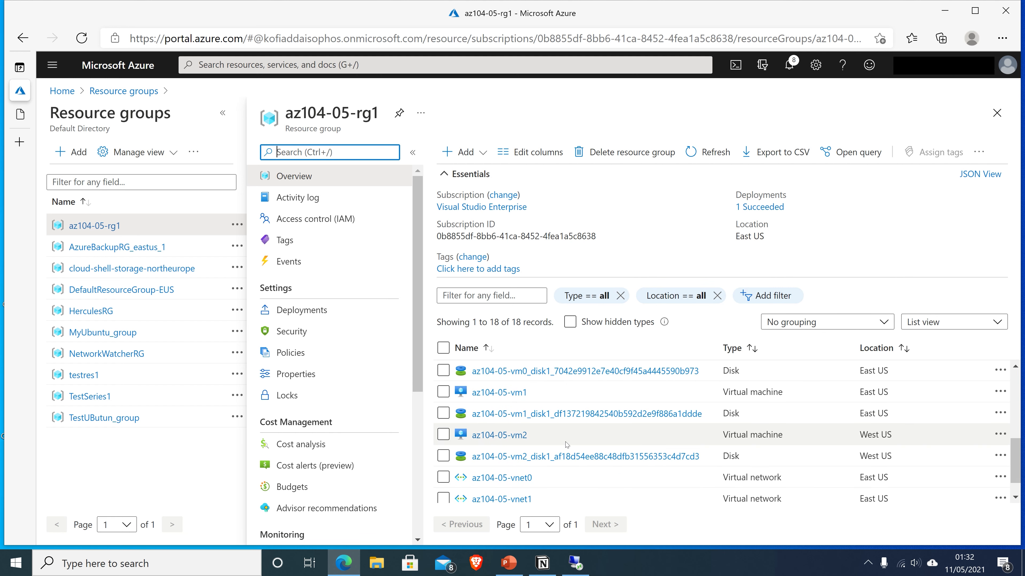
{"action": "scroll", "coordinate": [567, 445], "scroll_direction": "down", "scroll_amount": 1}
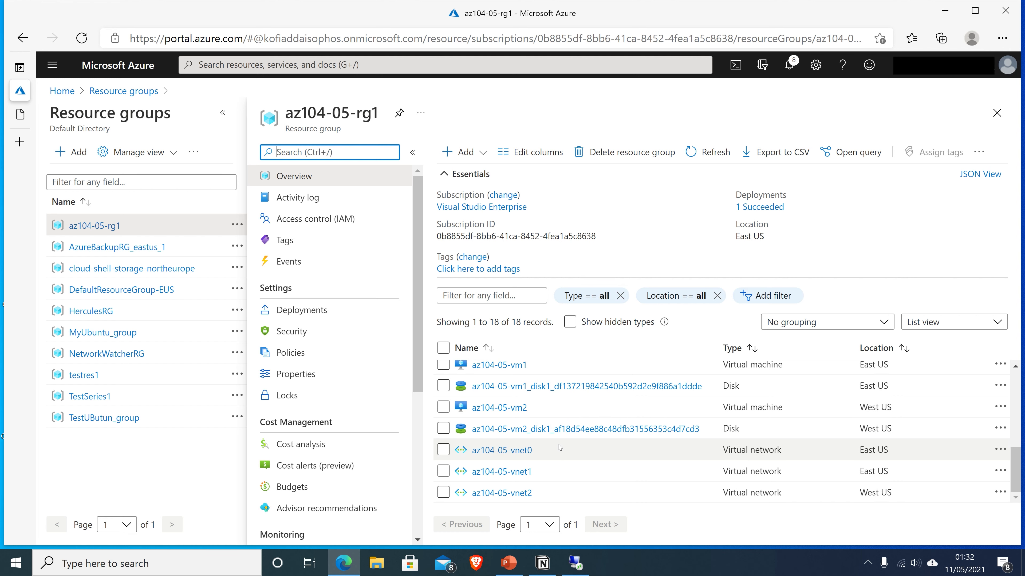
{"action": "scroll", "coordinate": [555, 460], "scroll_direction": "up", "scroll_amount": 1}
{"action": "scroll", "coordinate": [554, 463], "scroll_direction": "up", "scroll_amount": 1}
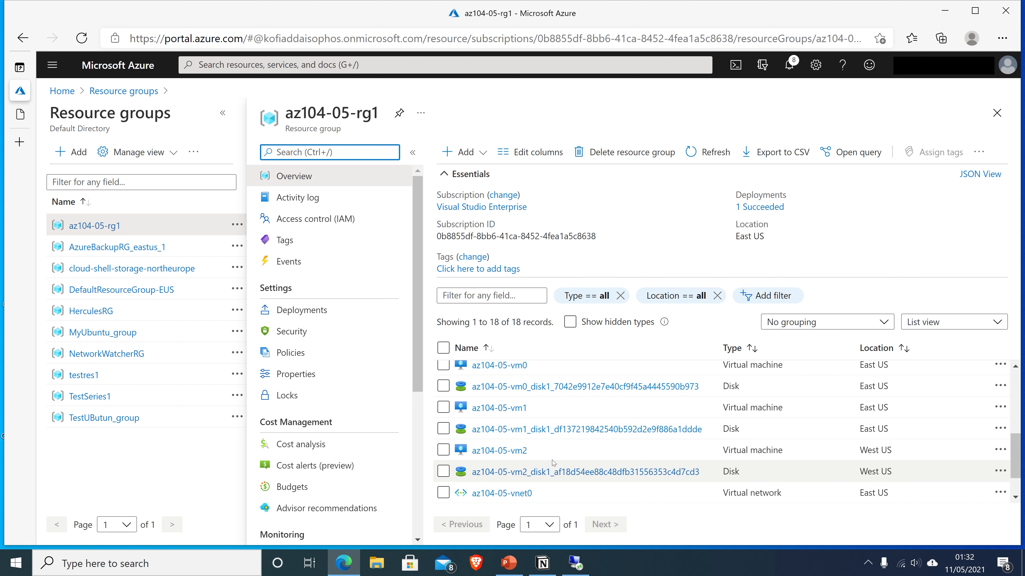
{"action": "left_click", "coordinate": [514, 455]}
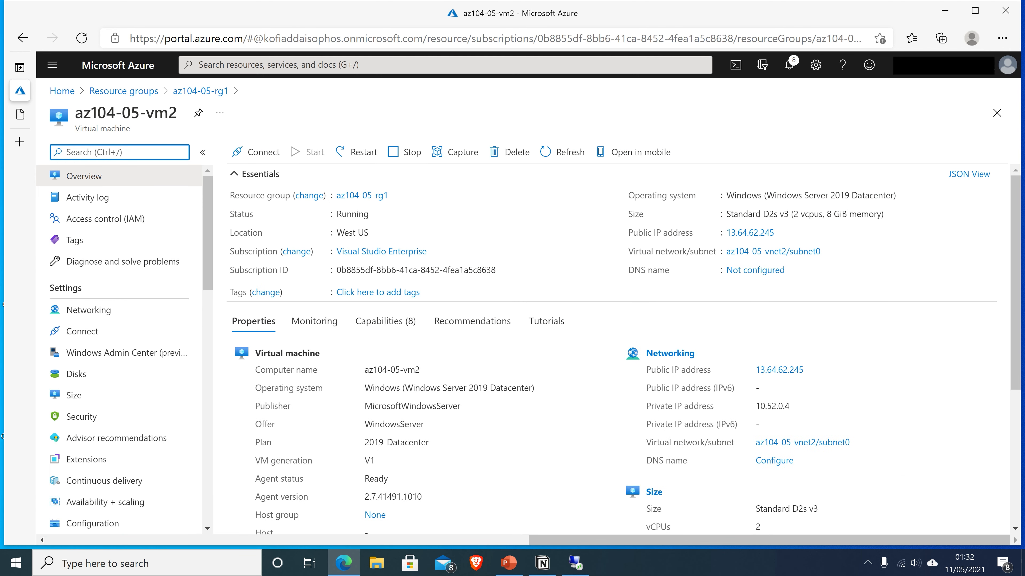
{"action": "scroll", "coordinate": [846, 404], "scroll_direction": "down", "scroll_amount": 1}
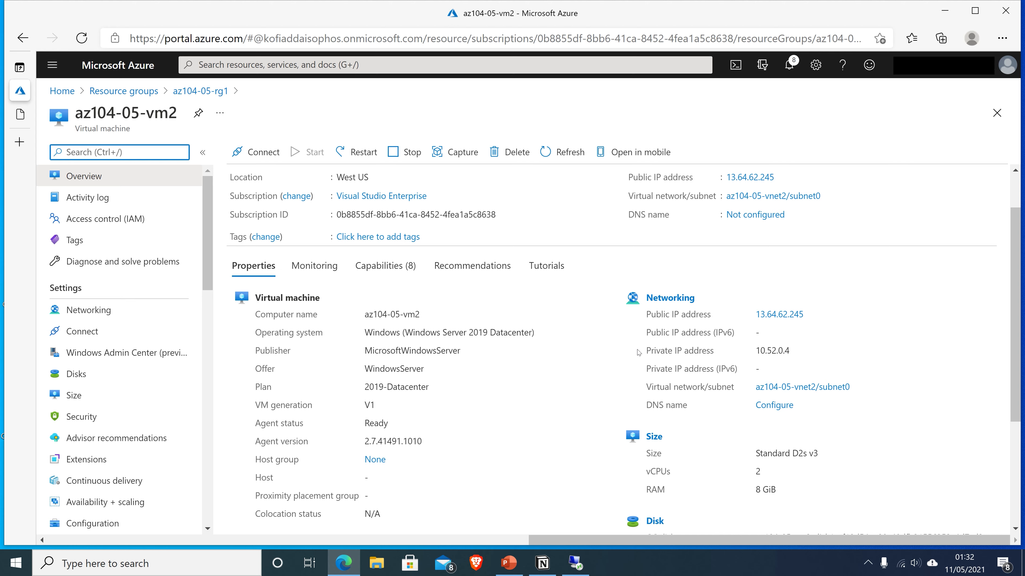
In the vm0 remote session, dismiss the Admin Center notice and launch Windows PowerShell (Admin)
{"action": "left_click", "coordinate": [574, 564]}
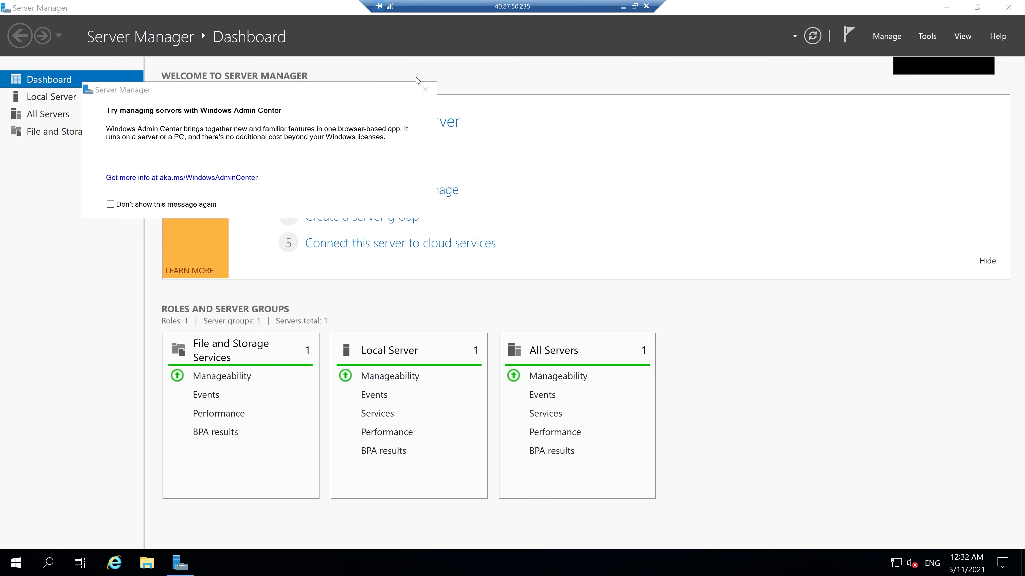
{"action": "left_click", "coordinate": [425, 89]}
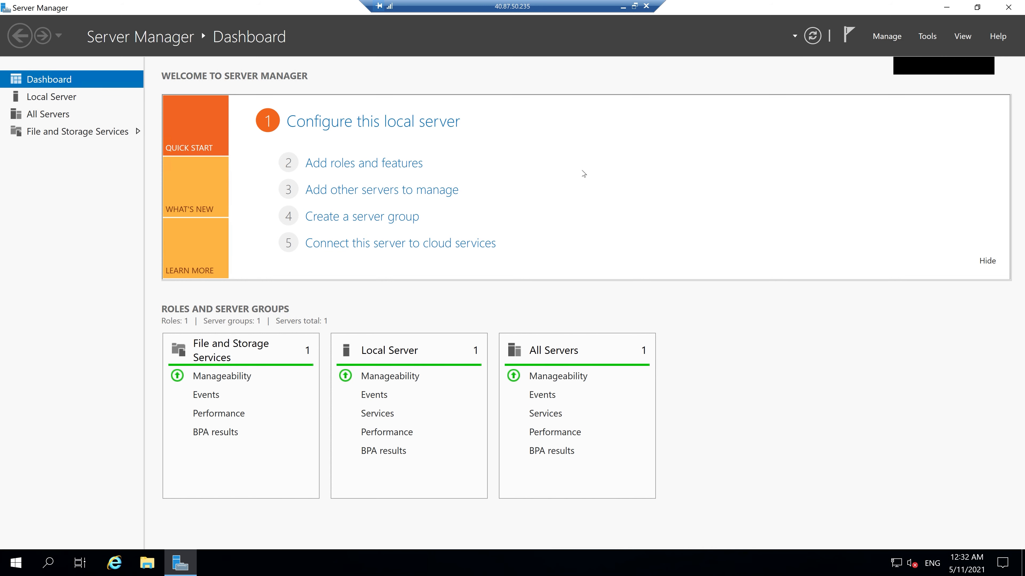
{"action": "key", "text": "super+x"}
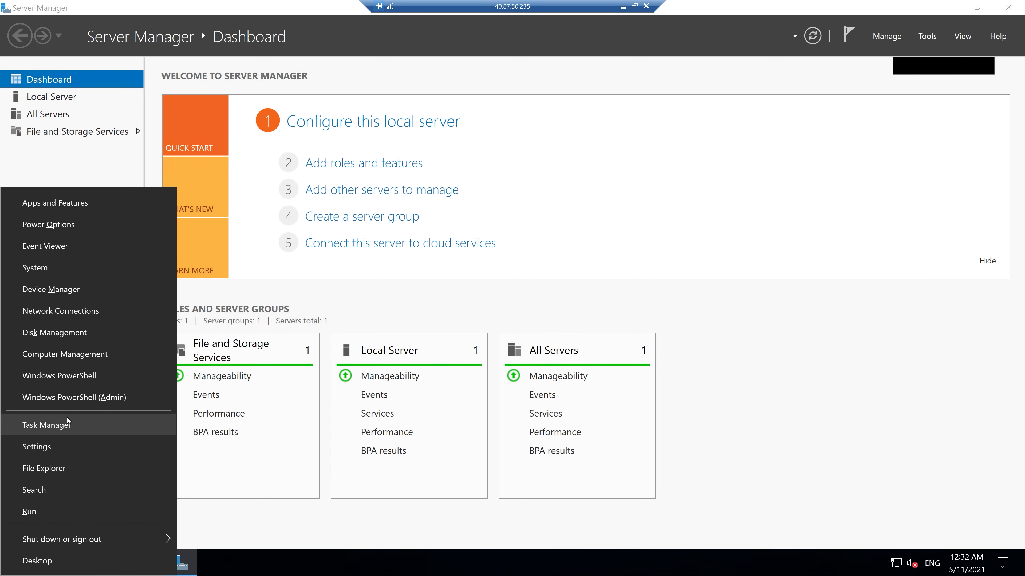
{"action": "left_click", "coordinate": [82, 399]}
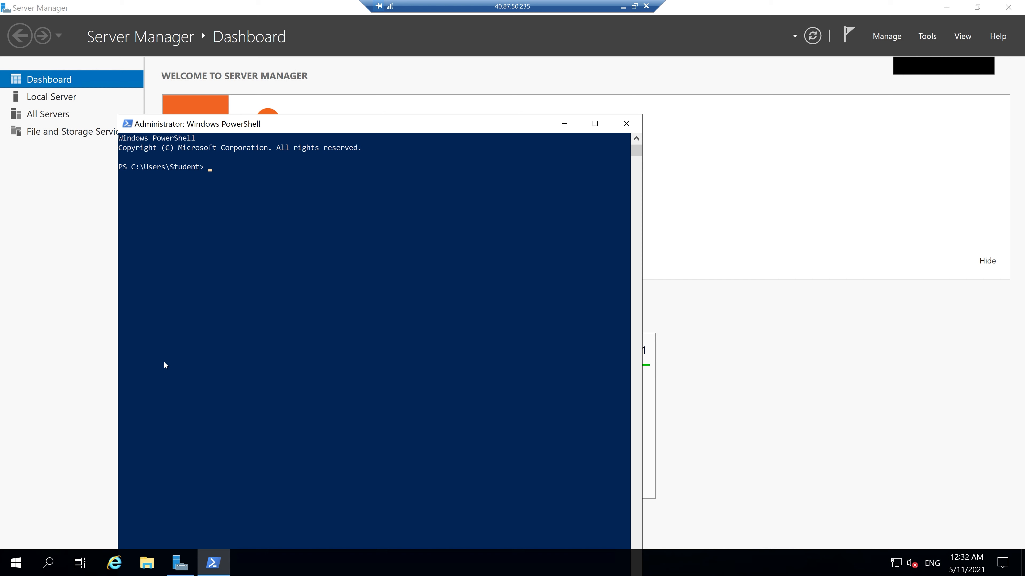
Begin typing the Test-NetConnection command at the PowerShell prompt
{"action": "left_click", "coordinate": [203, 340]}
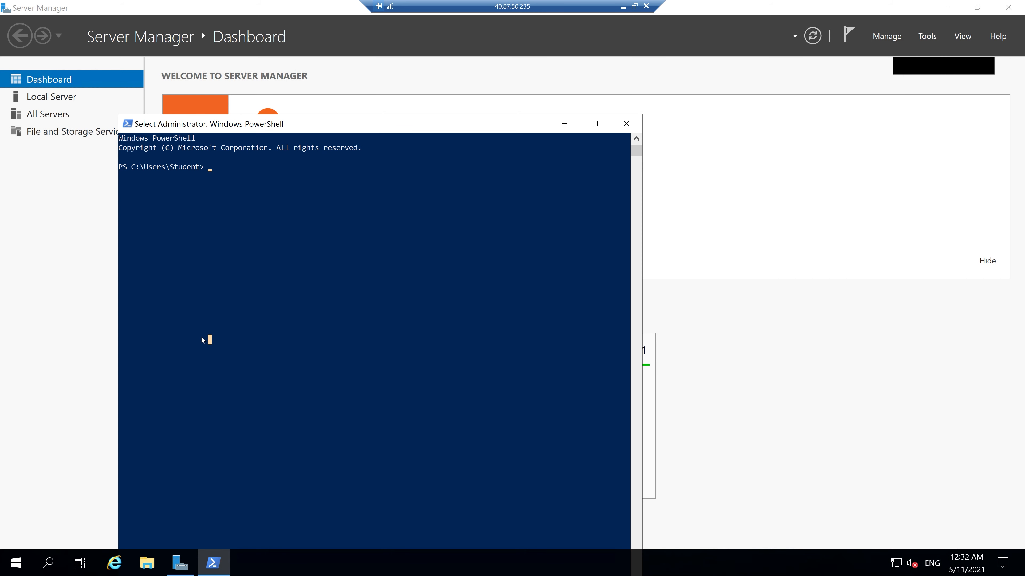
{"action": "key", "text": "Escape"}
{"action": "type", "text": "Test"}
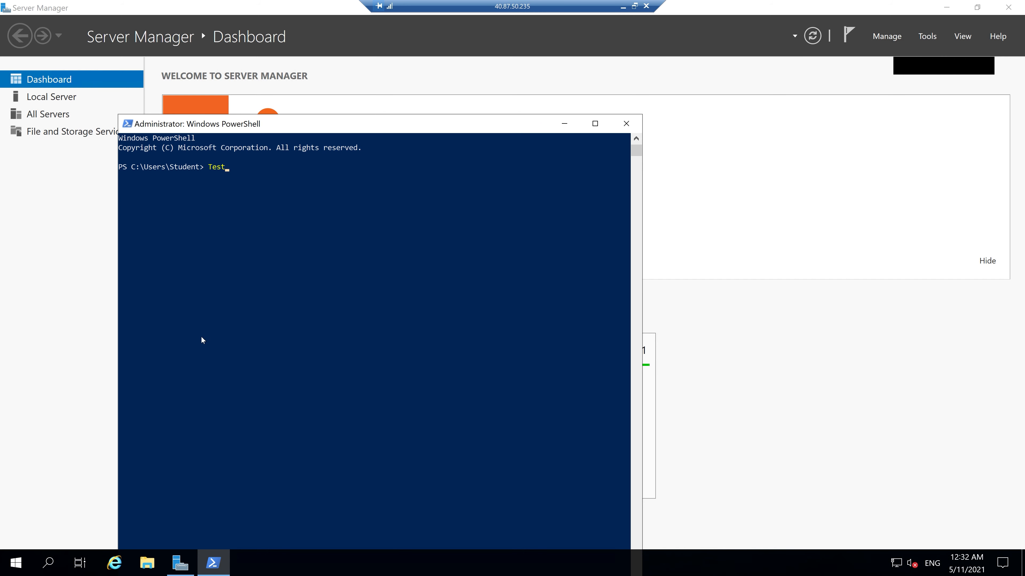
{"action": "type", "text": "-NetCon"}
{"action": "left_click", "coordinate": [228, 341]}
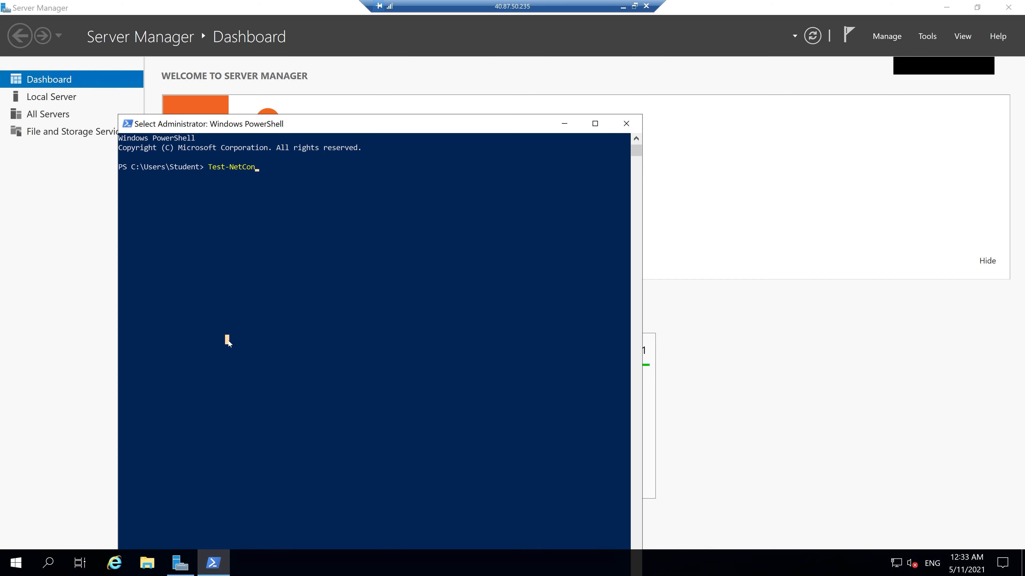
{"action": "type", "text": "nectionnnn"}
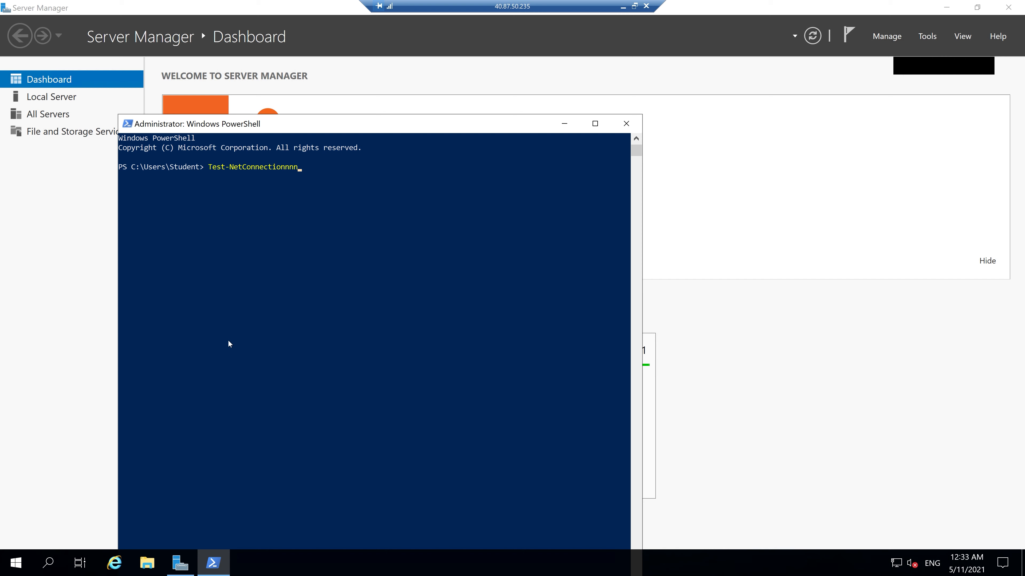